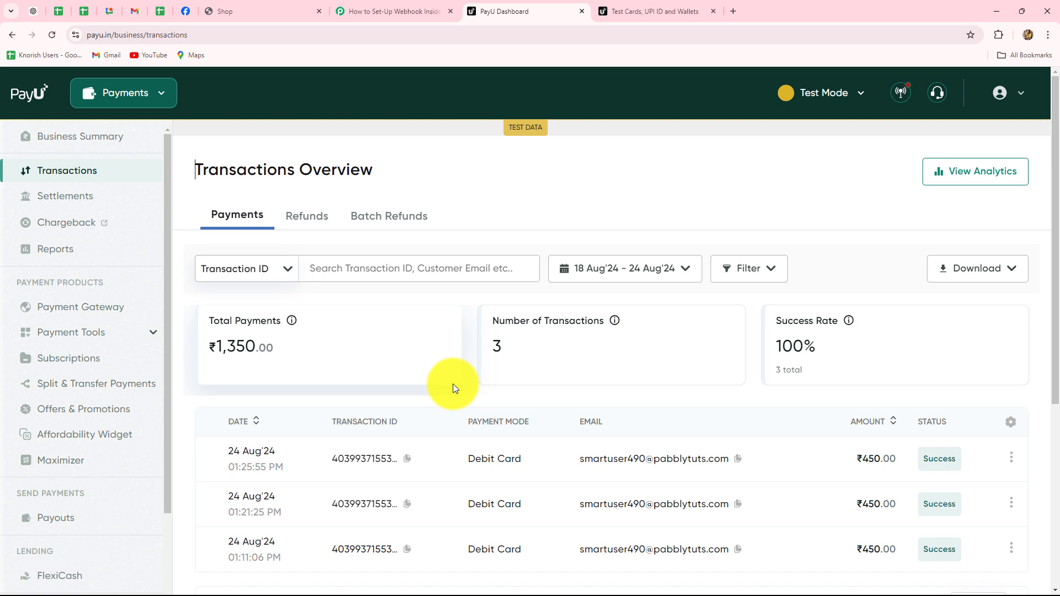
# Switch from the PayU transactions page to the Pabbly Connect workflow "How to Set-Up Webhook Inside PayU?".
pyautogui.scroll(-2, 453, 388)
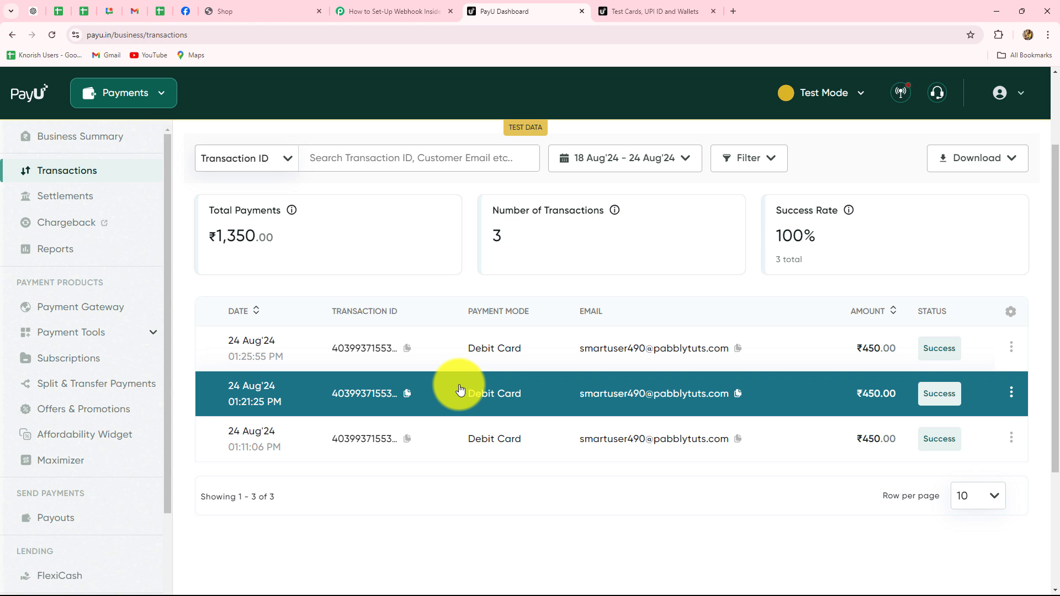
pyautogui.click(390, 8)
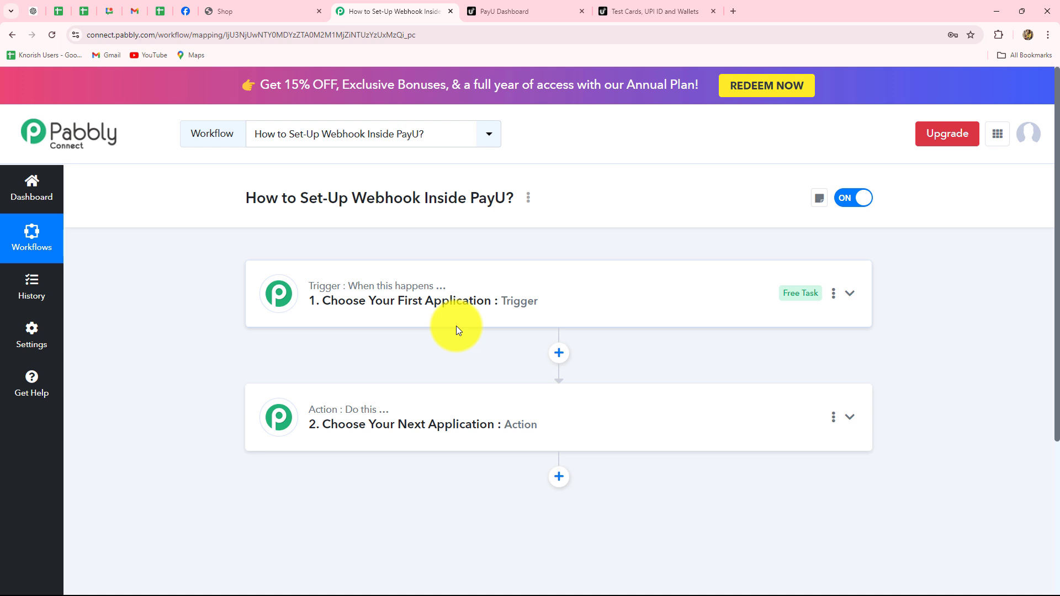
pyautogui.moveTo(352, 197); pyautogui.dragTo(422, 200)
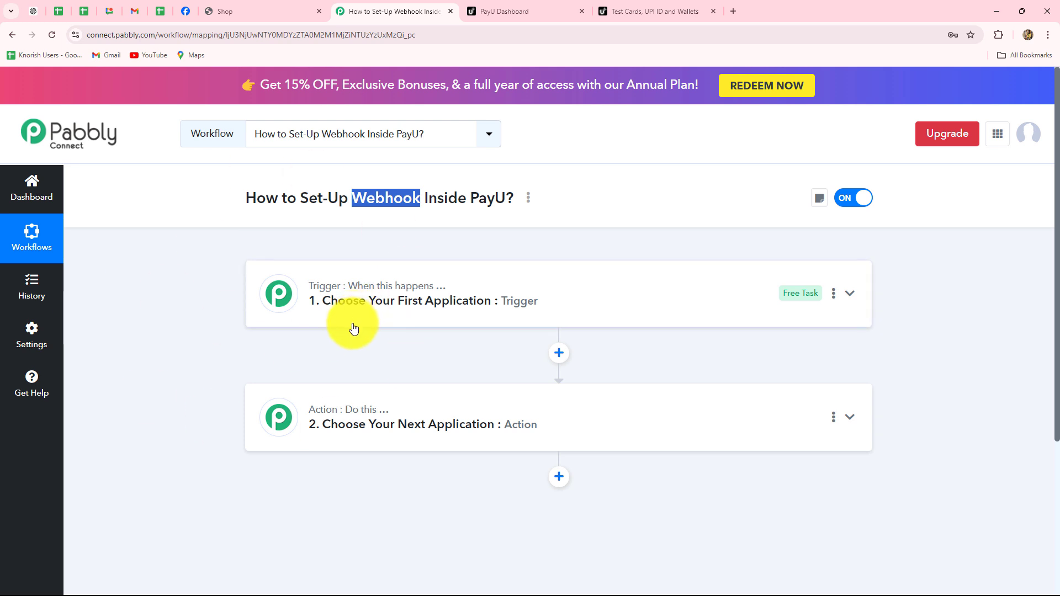
# Set the workflow's trigger app to PayU with Payments Successful as the trigger event.
pyautogui.click(363, 286)
pyautogui.scroll(-2, 229, 283)
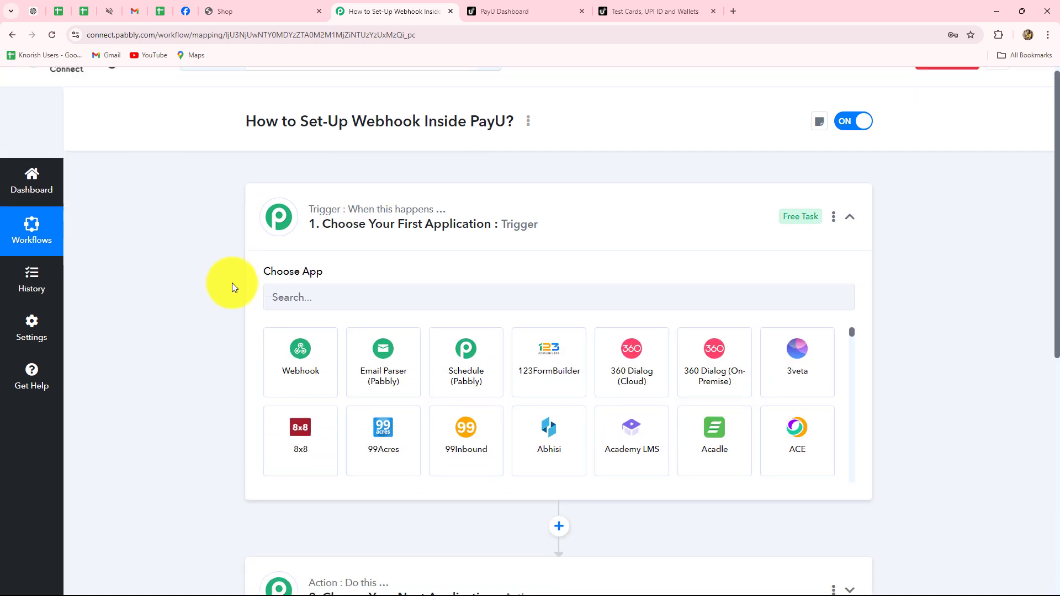
pyautogui.click(294, 264)
pyautogui.press('capslock')
pyautogui.write('P')
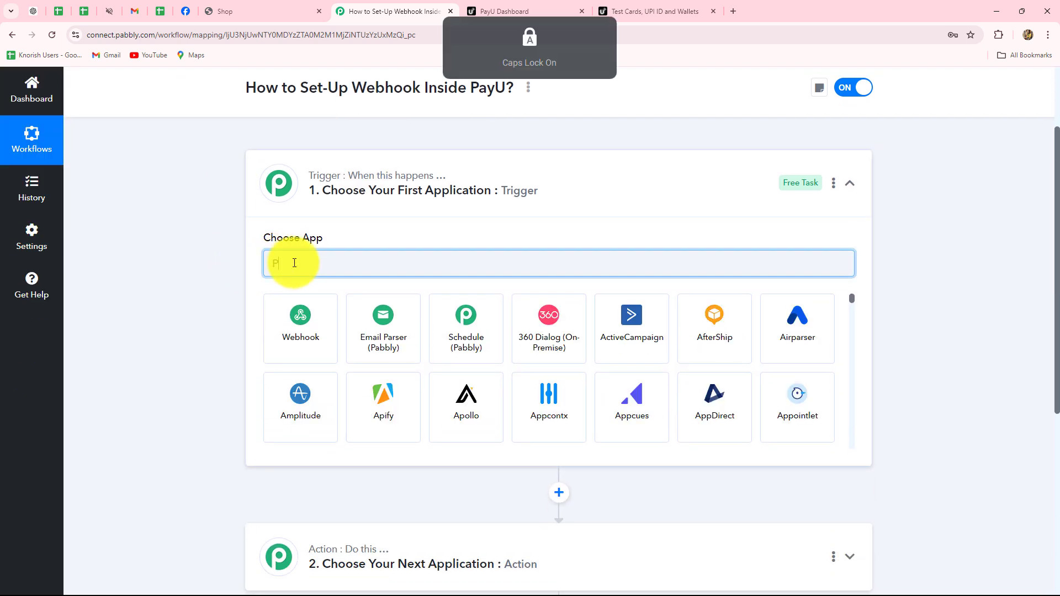
pyautogui.write('ayU')
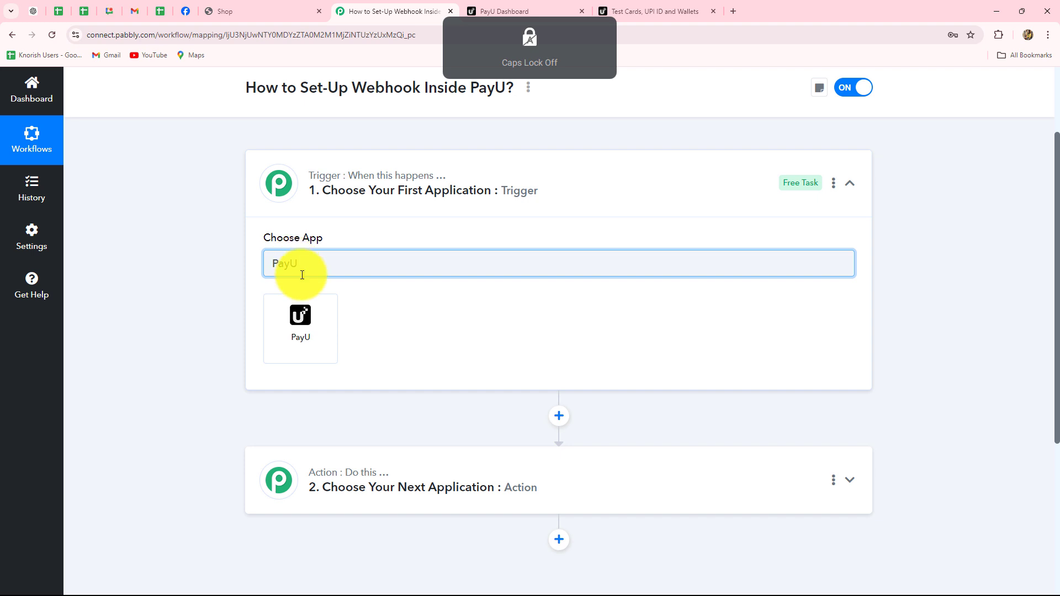
pyautogui.click(302, 314)
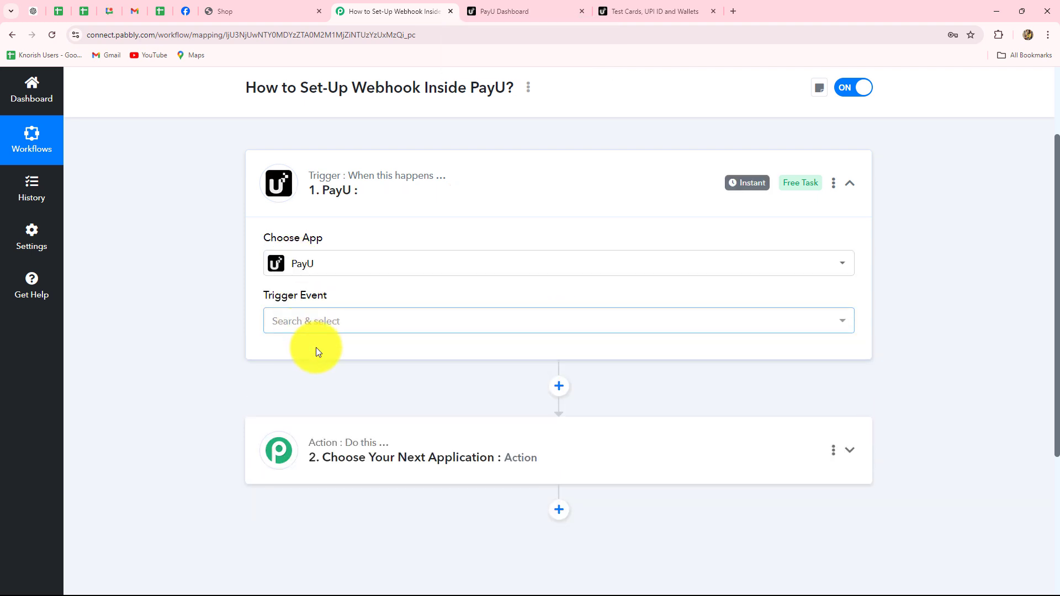
pyautogui.click(368, 318)
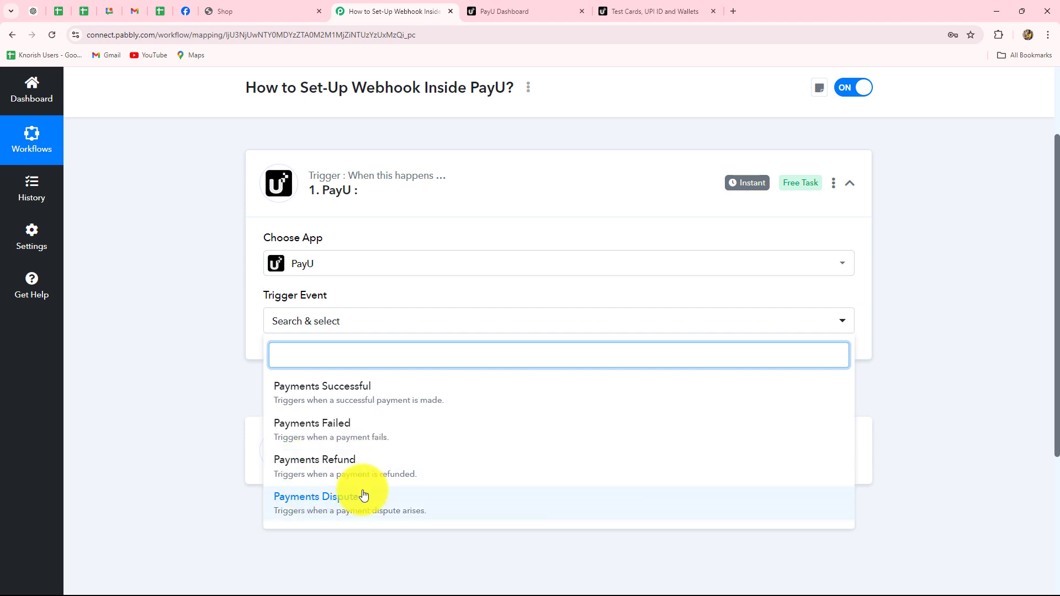
pyautogui.click(357, 387)
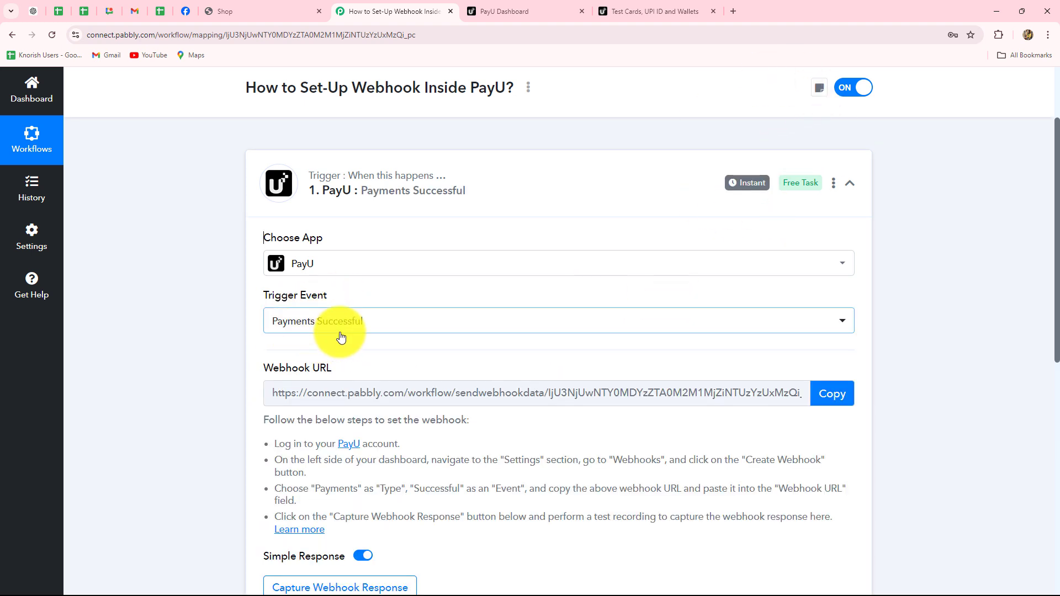
# Review the webhook setup instructions in the PayU trigger and copy its webhook URL.
pyautogui.scroll(-2, 340, 337)
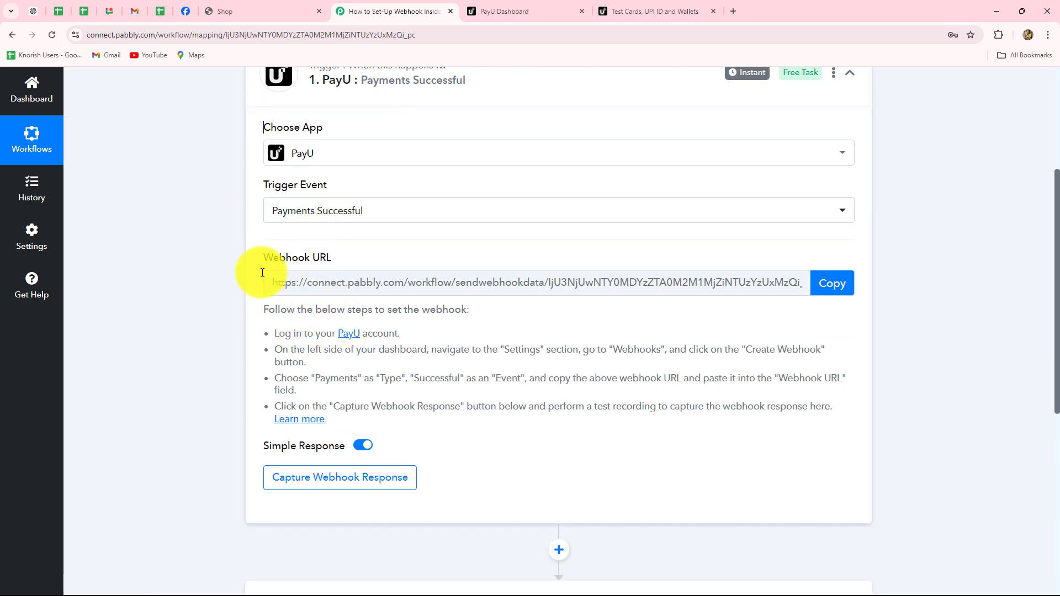
pyautogui.moveTo(279, 336); pyautogui.dragTo(355, 425)
pyautogui.click(463, 440)
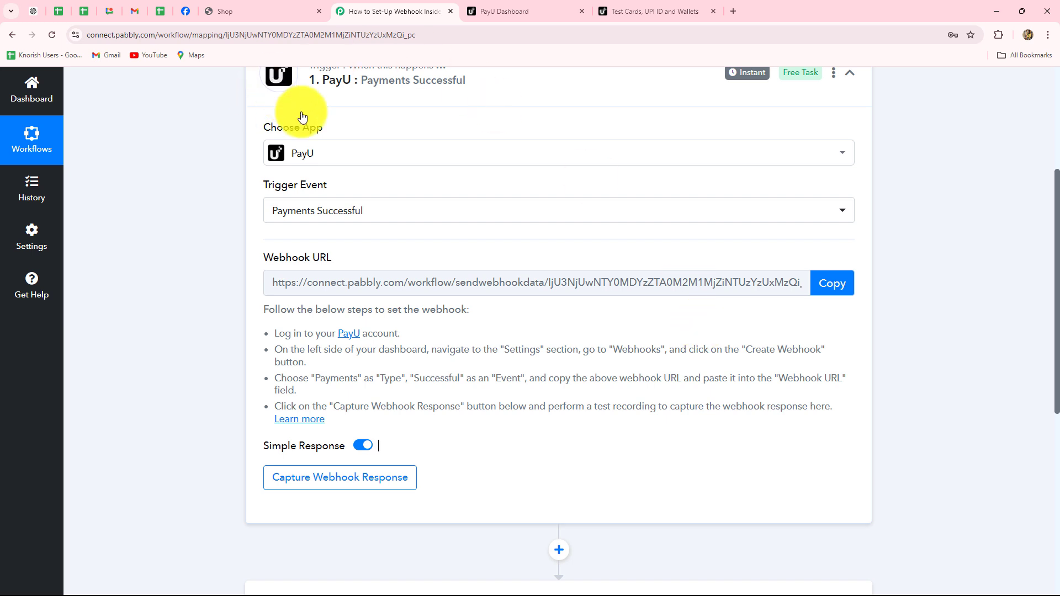
pyautogui.click(833, 283)
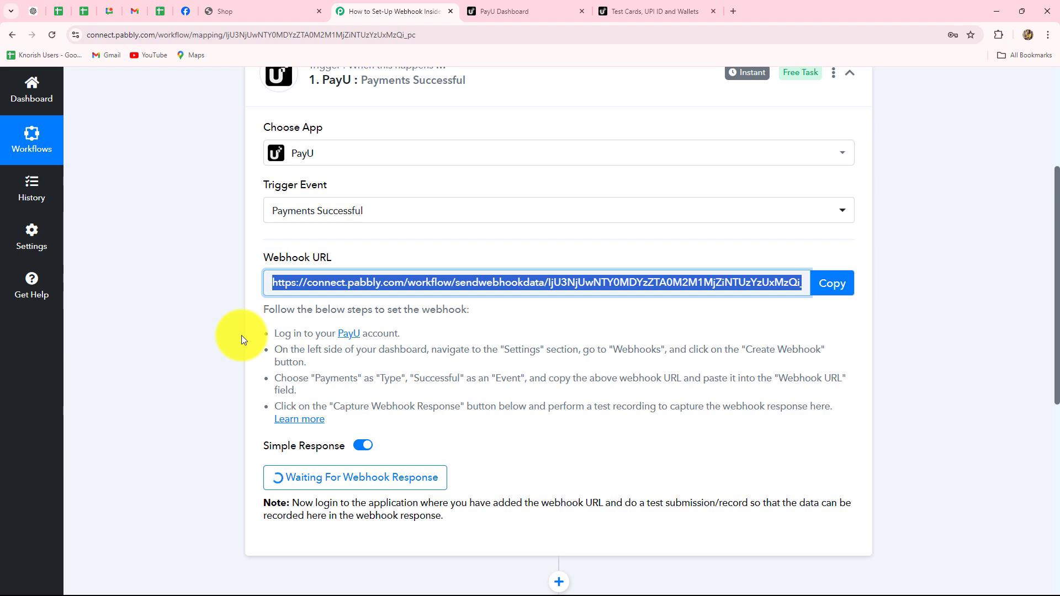
# Switch to the PayU dashboard and open the Webhooks page from the global settings.
pyautogui.click(505, 9)
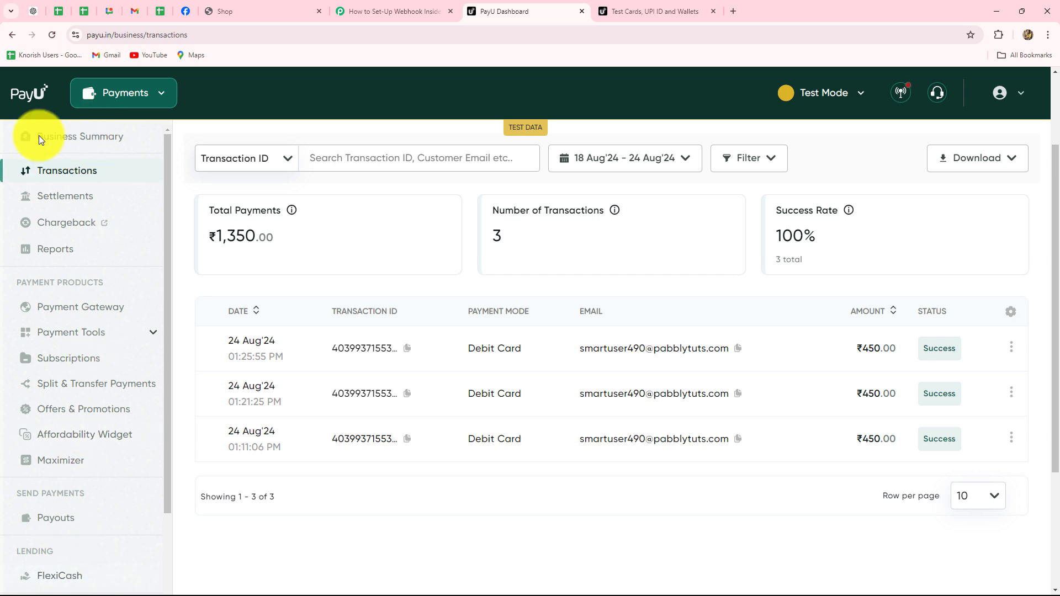
pyautogui.scroll(-2, 66, 408)
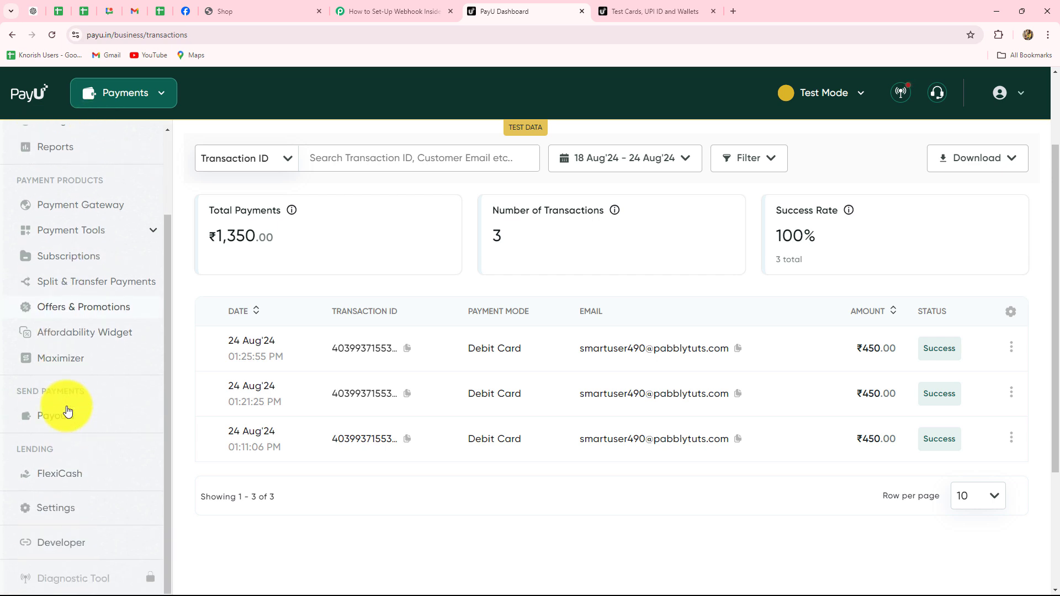
pyautogui.click(66, 509)
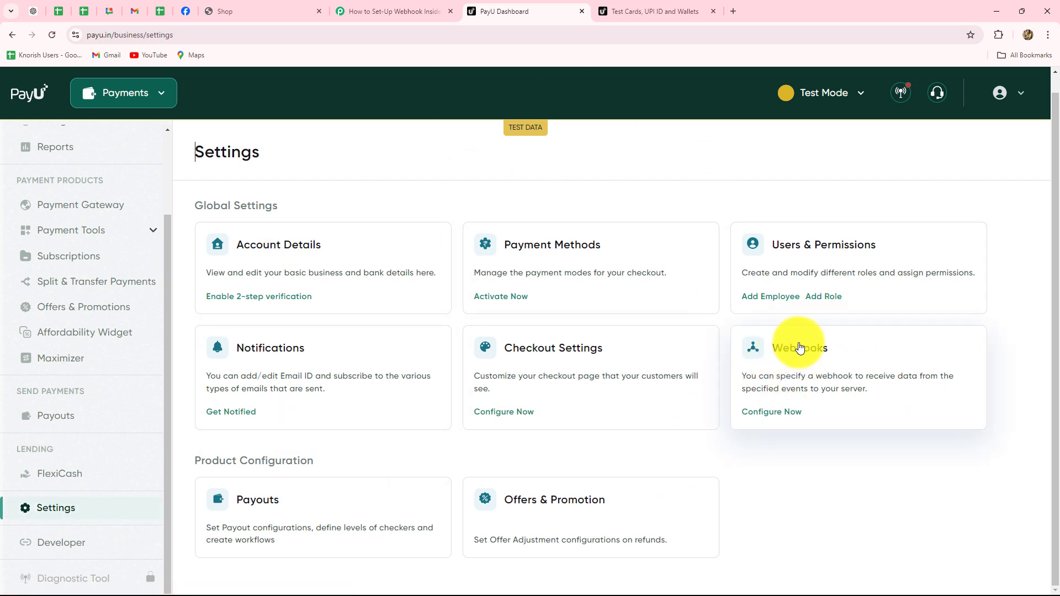
pyautogui.click(800, 348)
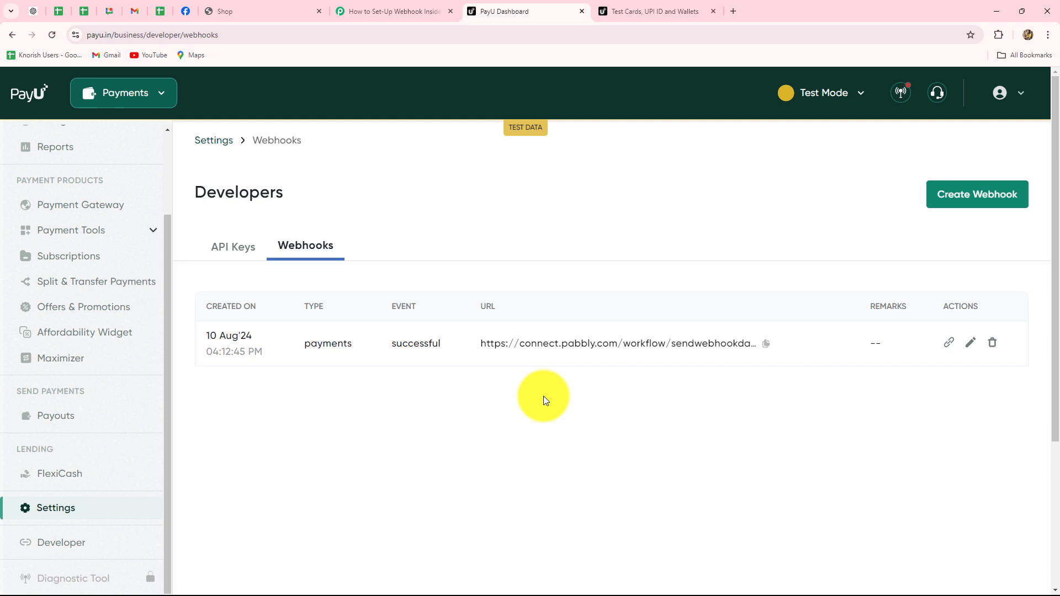
# Toggle the successful-payments webhook's link status, then replace its URL with the copied Pabbly Connect webhook URL and save it.
pyautogui.click(951, 347)
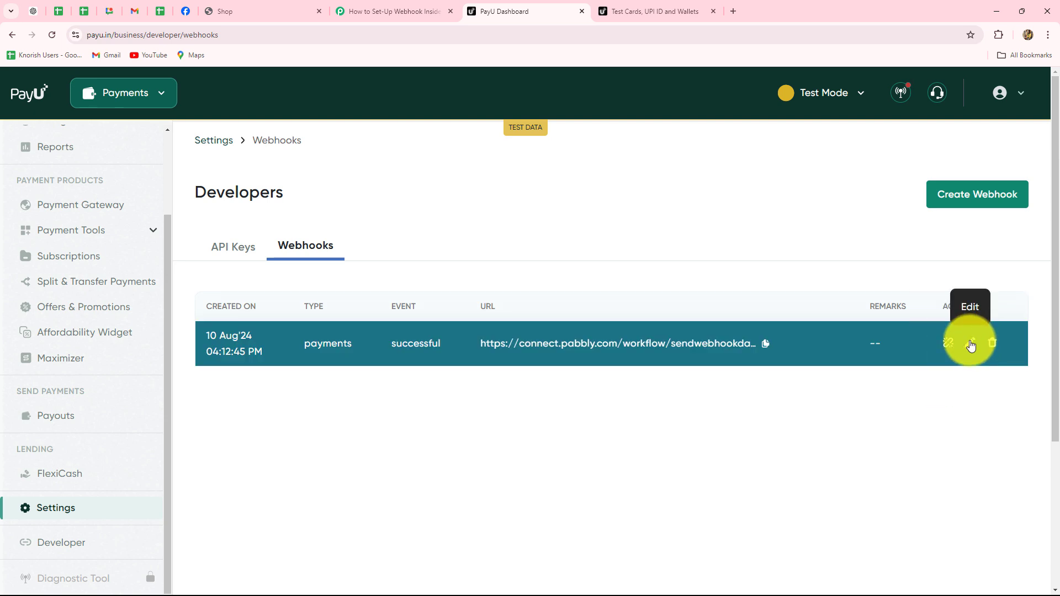
pyautogui.click(971, 344)
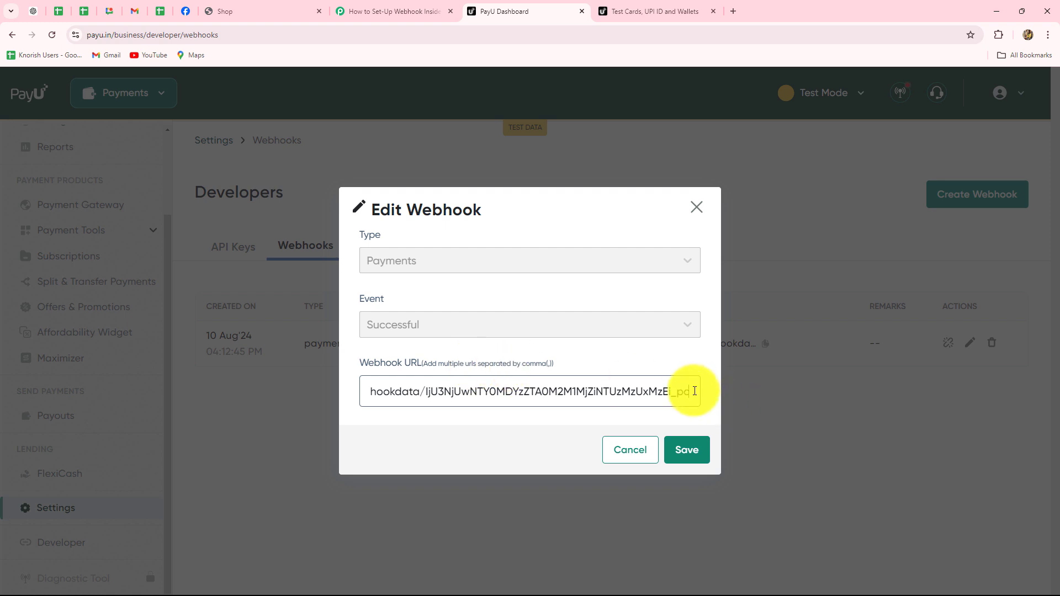
pyautogui.moveTo(695, 392); pyautogui.dragTo(294, 402)
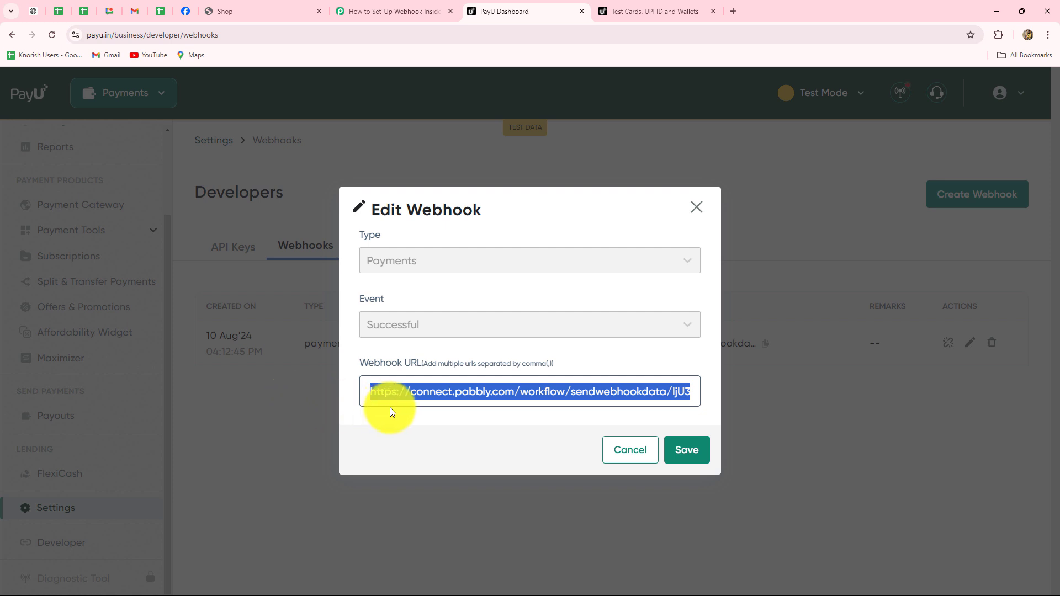
pyautogui.press('BackSpace')
pyautogui.hotkey('ctrl', 'v')
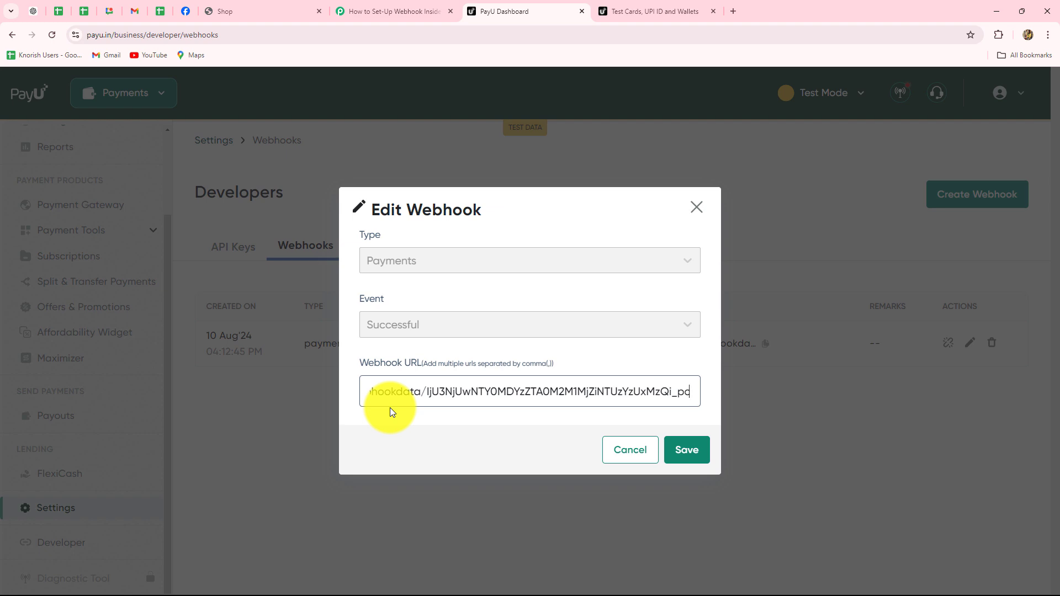
pyautogui.click(683, 452)
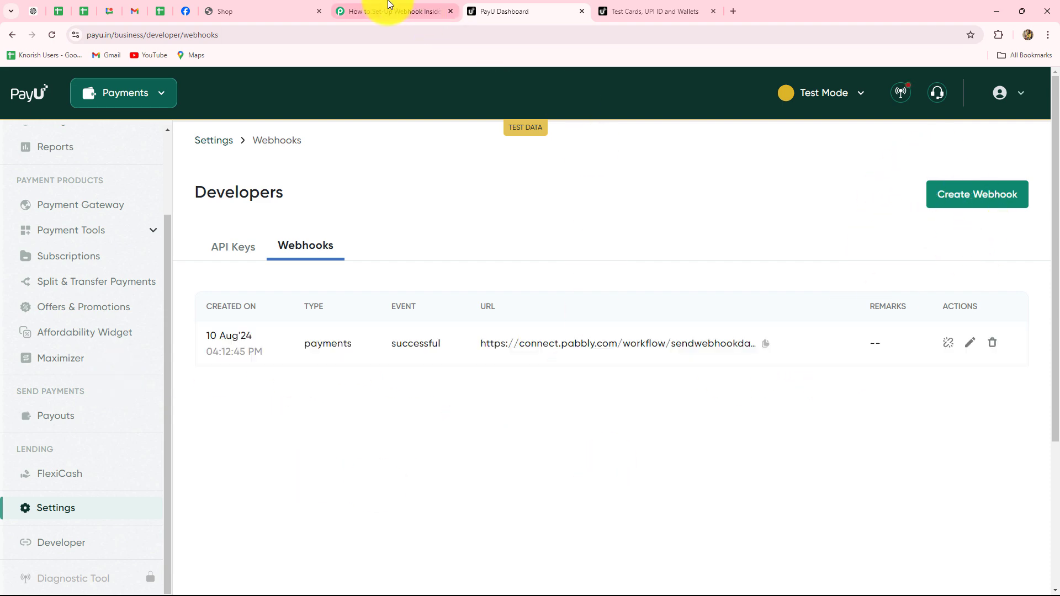
# Check the webhook capture in Pabbly Connect, then switch to the Shop page and check out the Java Programming product.
pyautogui.click(386, 11)
pyautogui.scroll(-2, 208, 302)
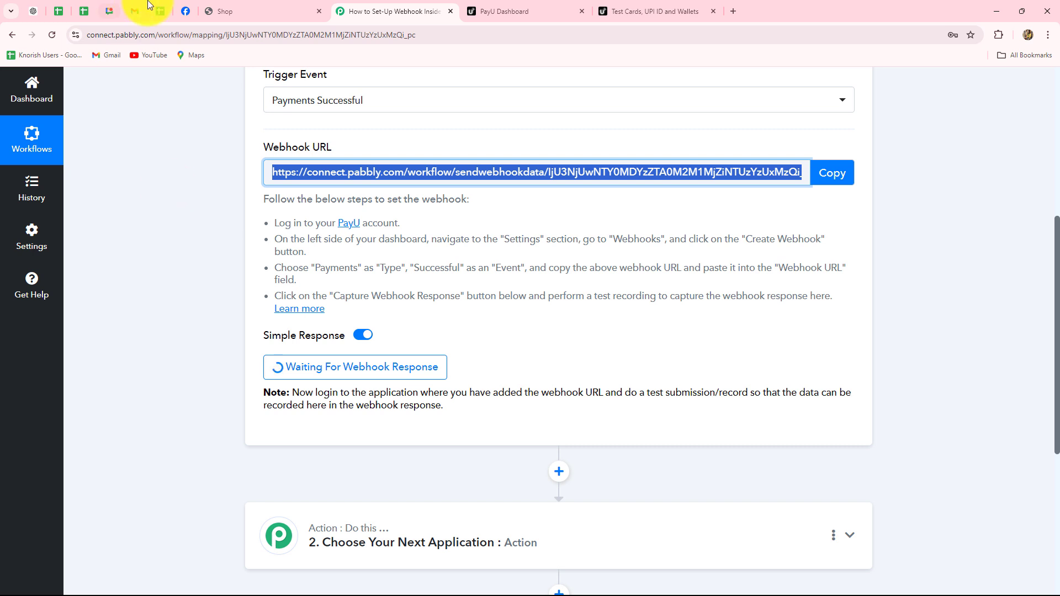
pyautogui.click(238, 15)
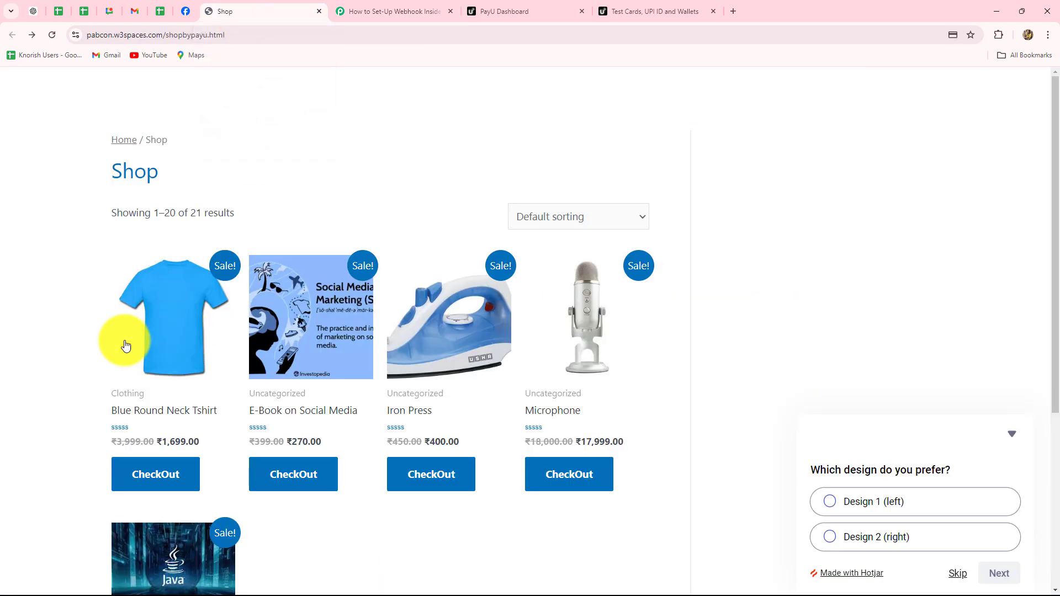
pyautogui.scroll(-5, 64, 328)
pyautogui.scroll(5, 62, 327)
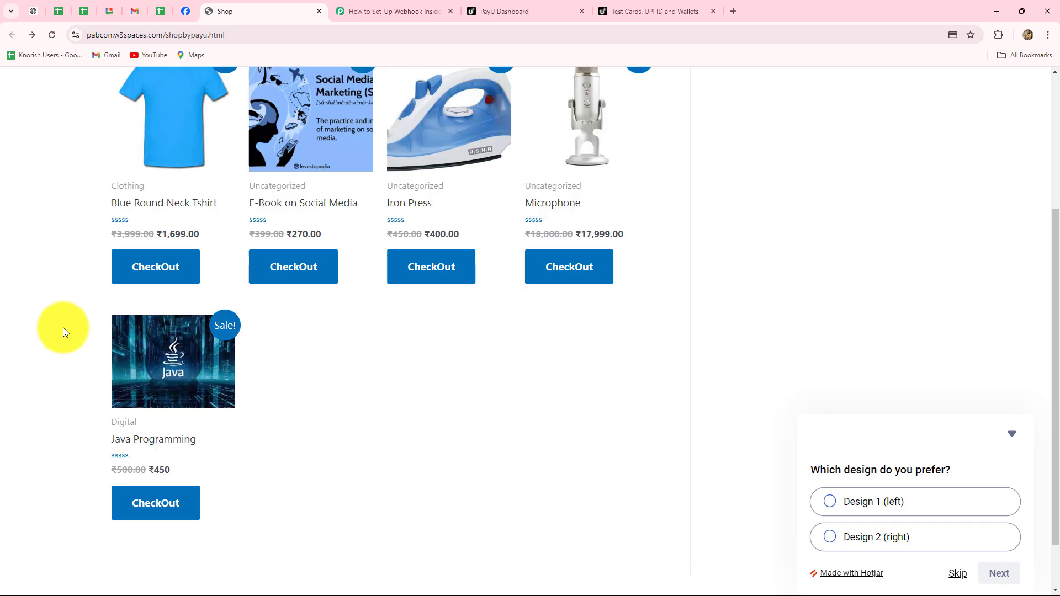
pyautogui.scroll(-5, 63, 327)
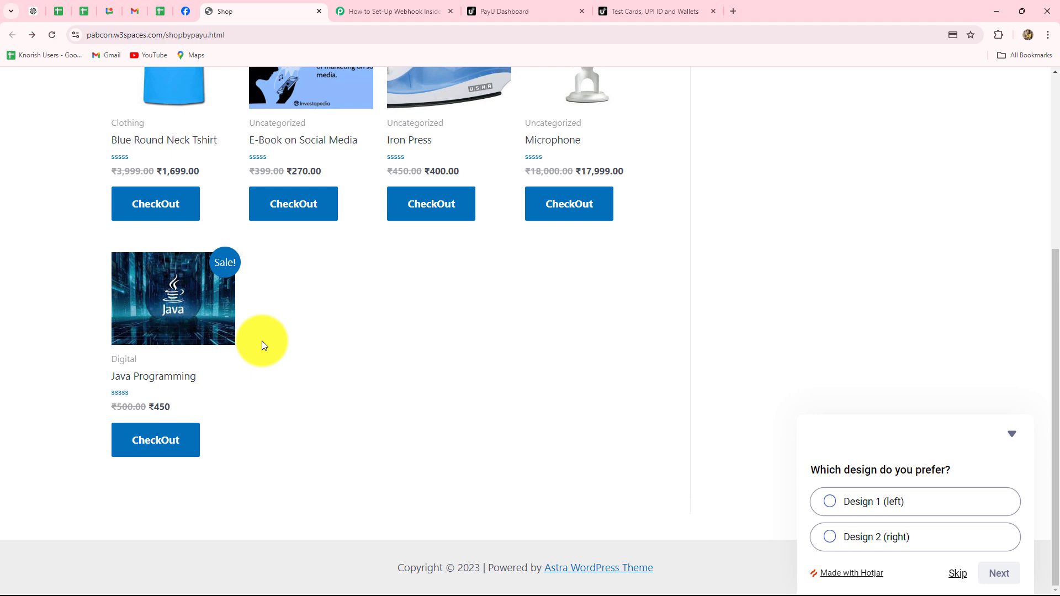
pyautogui.click(136, 448)
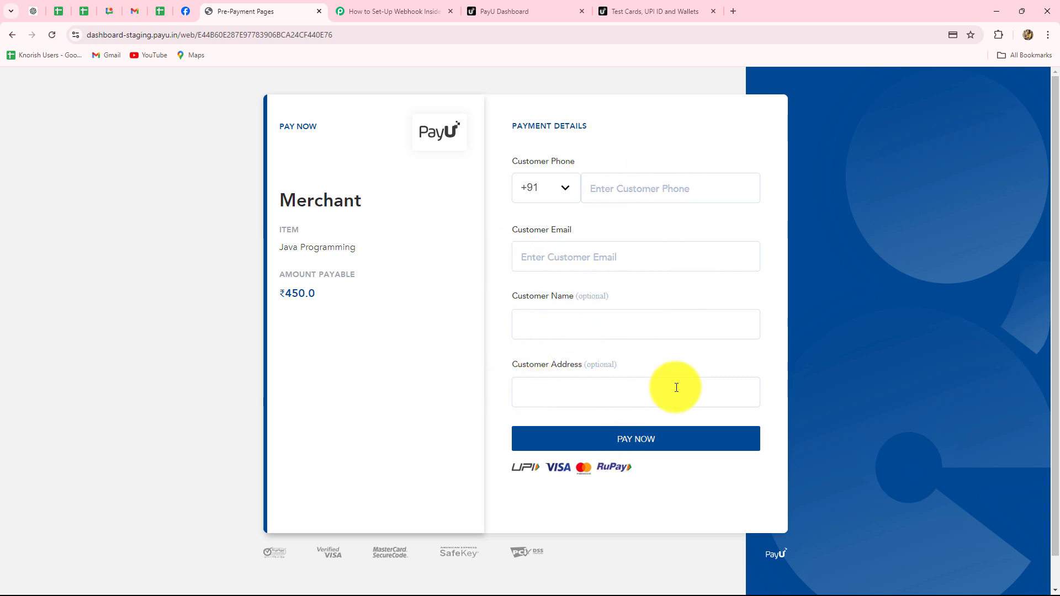
# Fill in the customer's phone, email, name and address on the PayU payment form and proceed to payment.
pyautogui.click(385, 11)
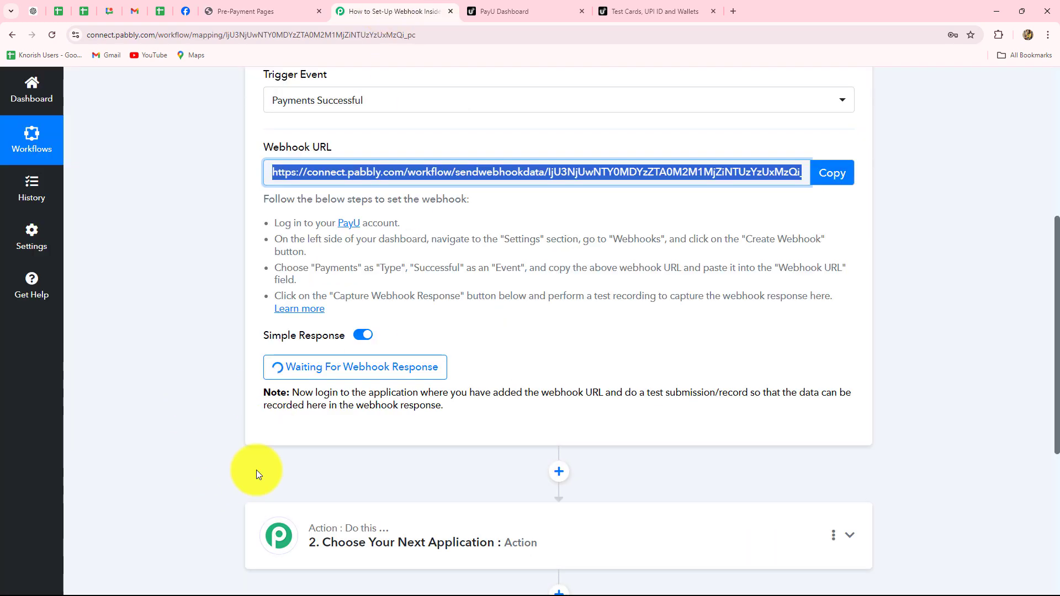
pyautogui.click(243, 11)
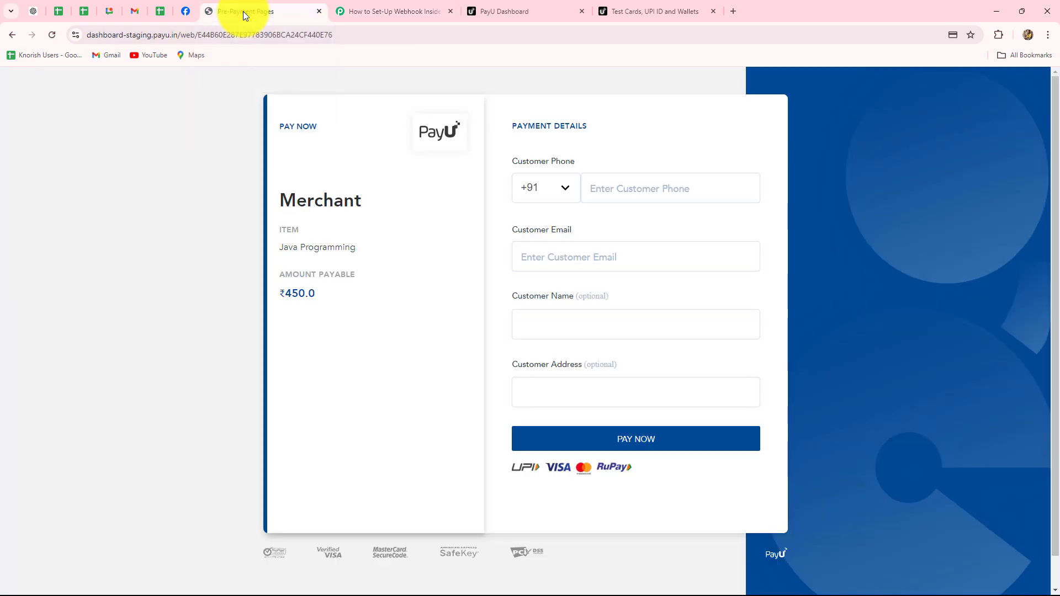
pyautogui.click(596, 187)
pyautogui.click(659, 236)
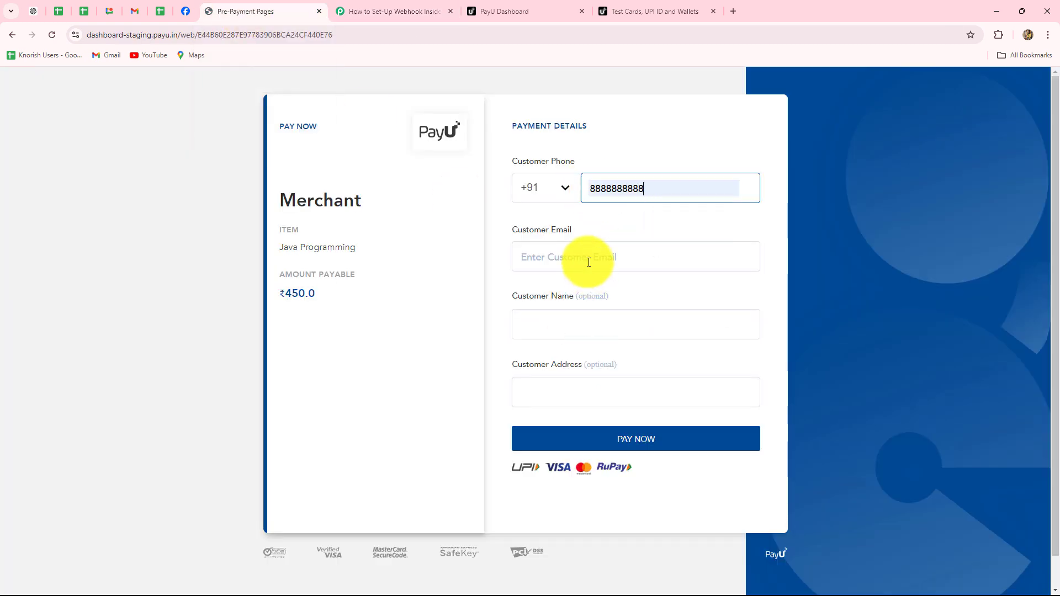
pyautogui.click(588, 262)
pyautogui.click(592, 304)
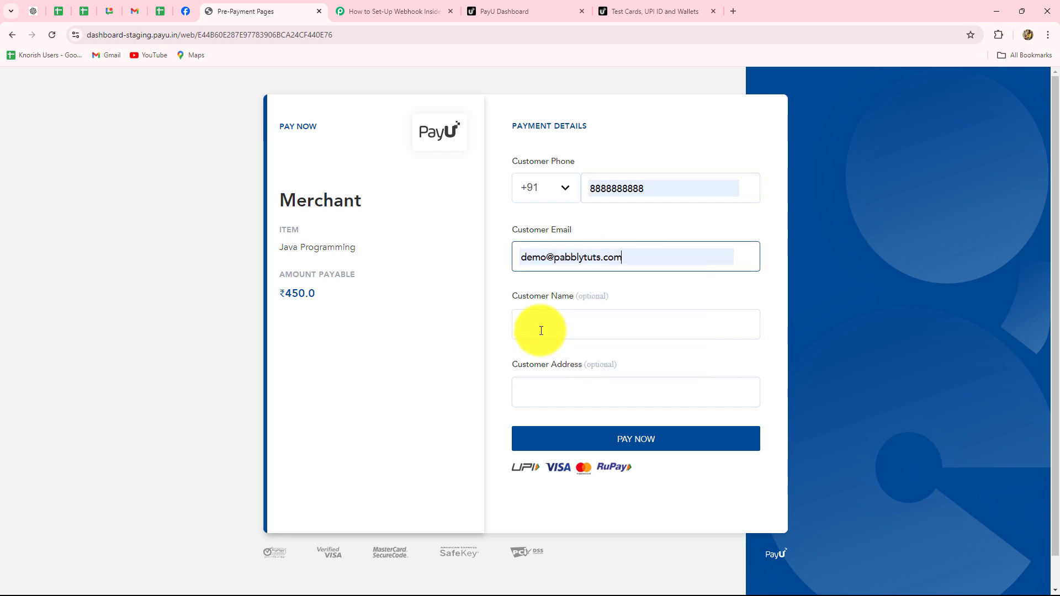
pyautogui.click(541, 330)
pyautogui.click(579, 370)
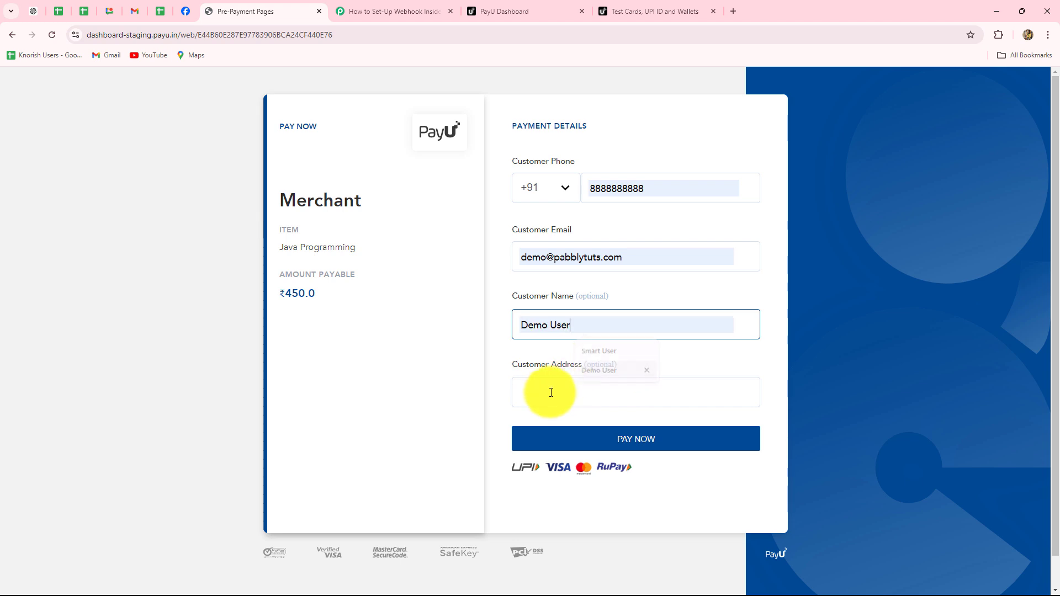
pyautogui.click(549, 393)
pyautogui.click(572, 439)
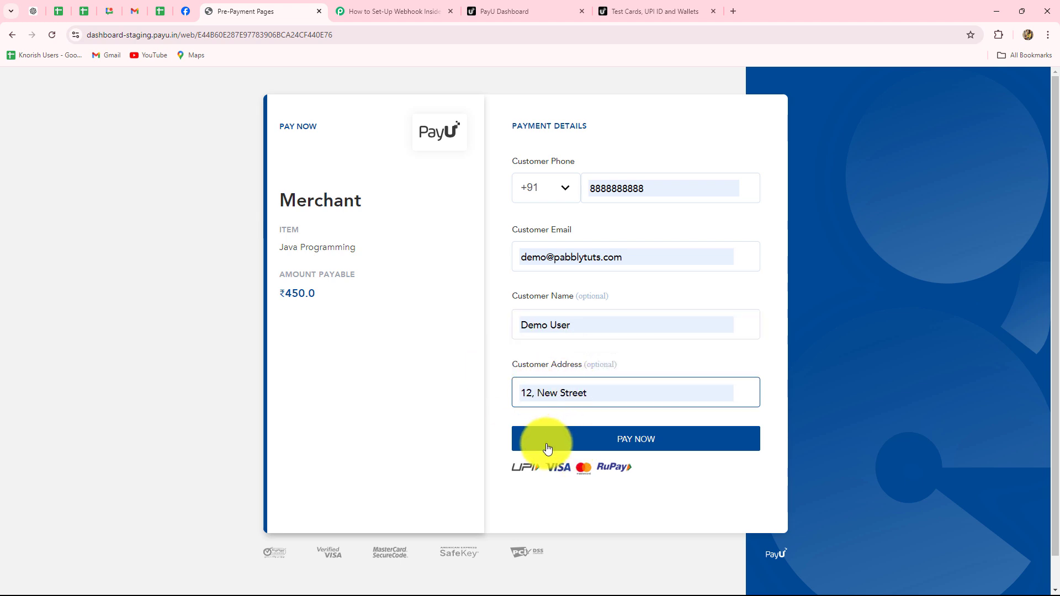
pyautogui.click(553, 445)
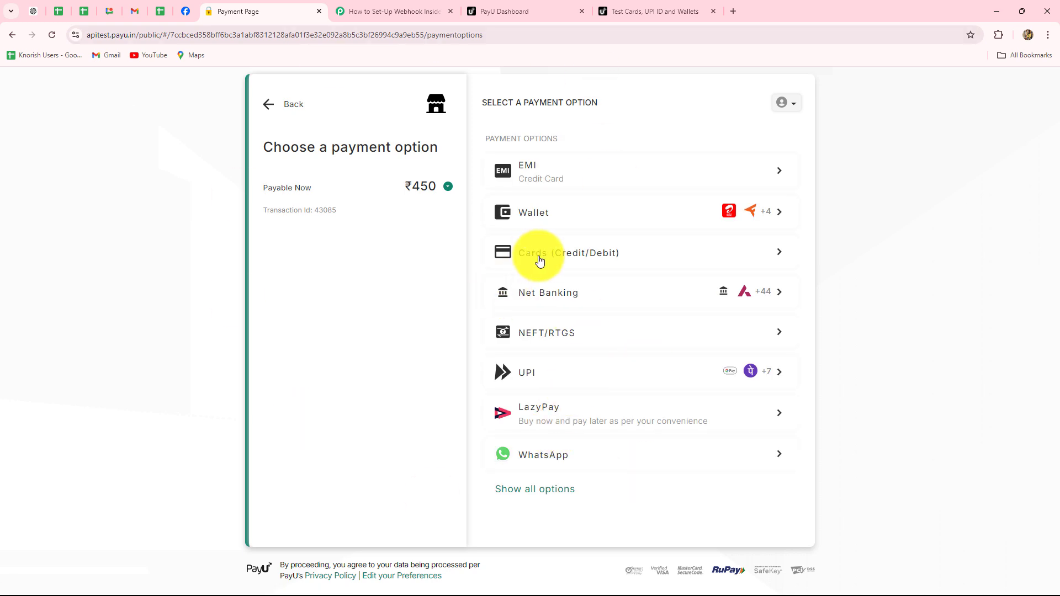
# Choose Cards (Credit/Debit) as the payment option and copy the test VISA debit card number from the PayU docs into the card number field.
pyautogui.click(651, 260)
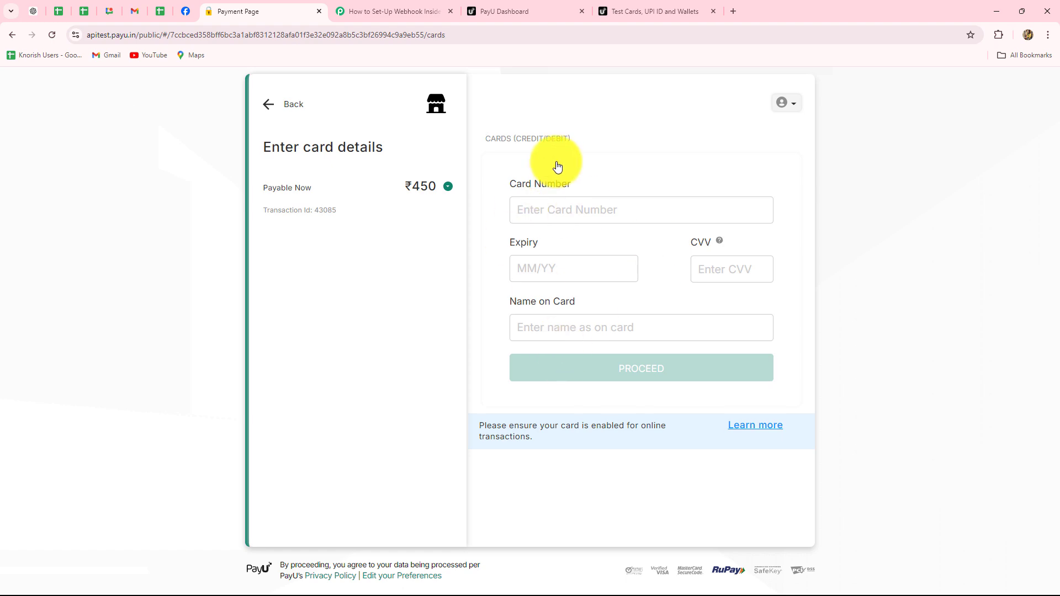
pyautogui.click(628, 17)
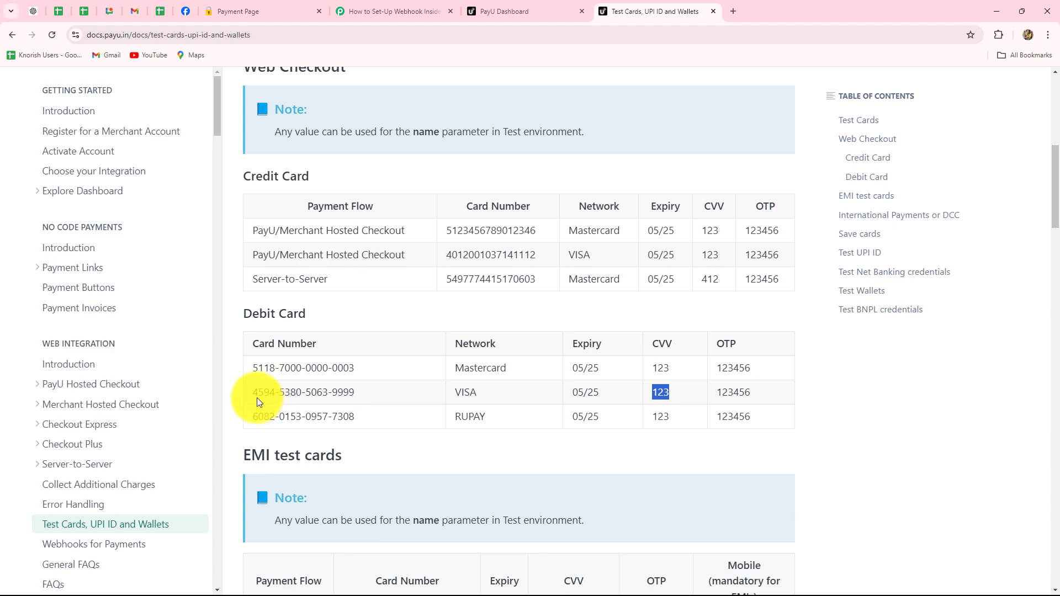
pyautogui.moveTo(257, 398); pyautogui.dragTo(375, 399)
pyautogui.hotkey('ctrl', 'c')
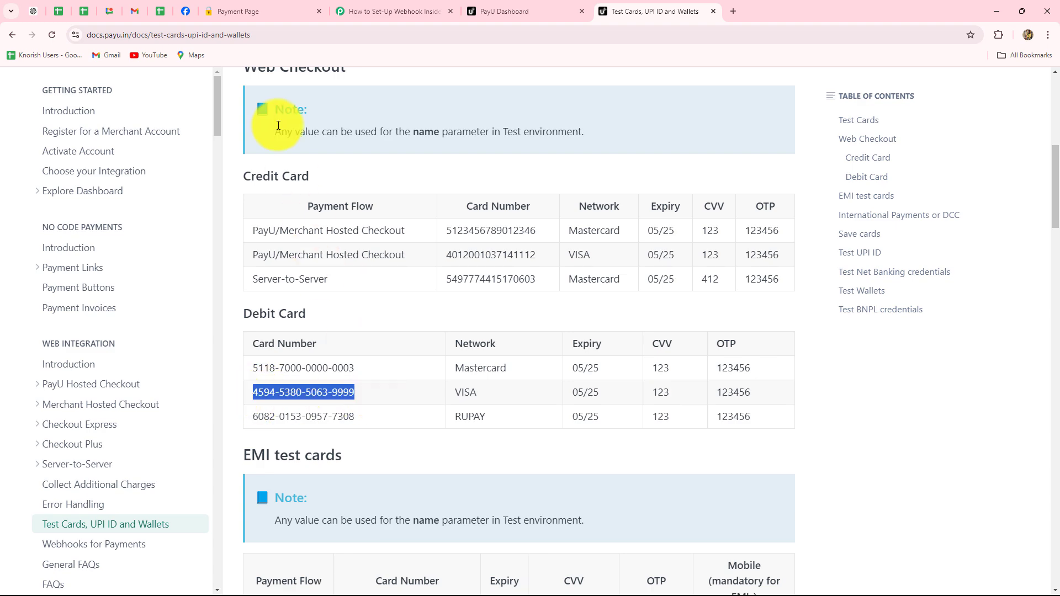
pyautogui.click(259, 11)
pyautogui.click(584, 216)
pyautogui.hotkey('ctrl', 'v')
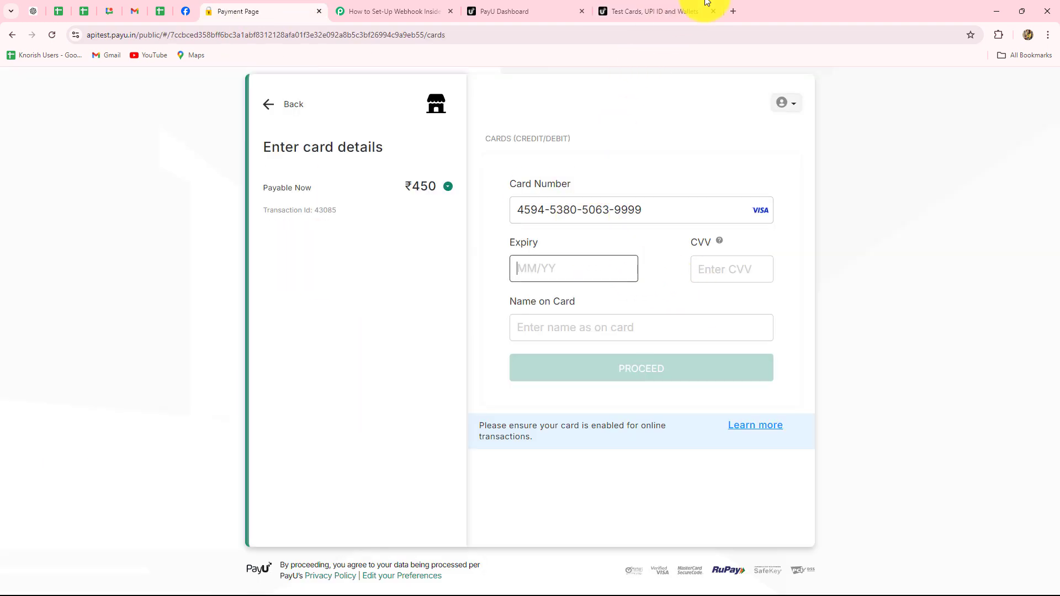
# Copy the VISA debit card's 05/25 expiry from the PayU docs into the payment form and enter the card's CVV.
pyautogui.click(655, 11)
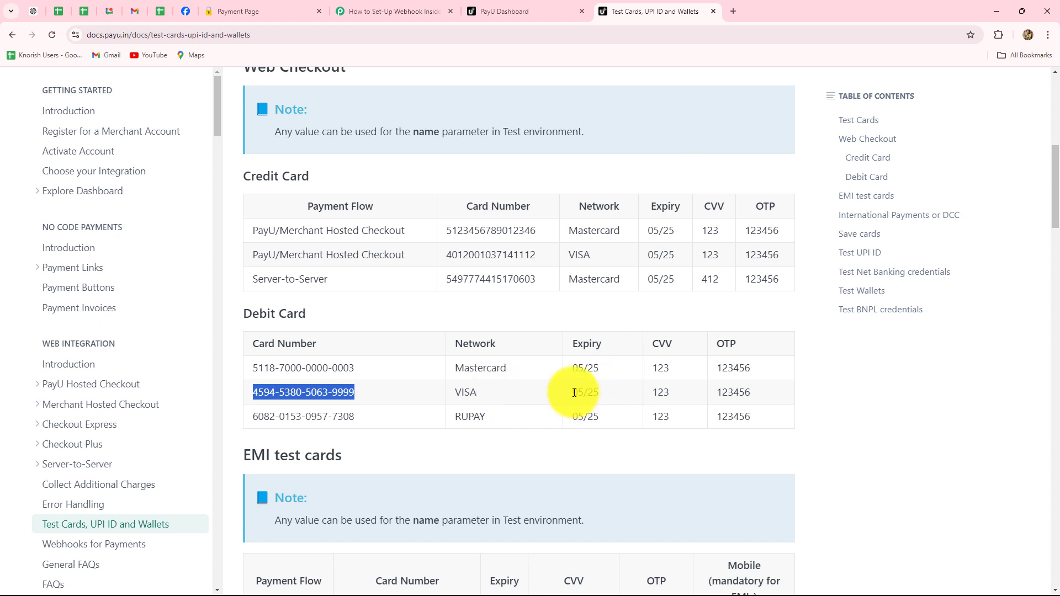
pyautogui.moveTo(568, 393); pyautogui.dragTo(627, 392)
pyautogui.hotkey('ctrl', 'c')
pyautogui.hotkey('ctrl', 'v')
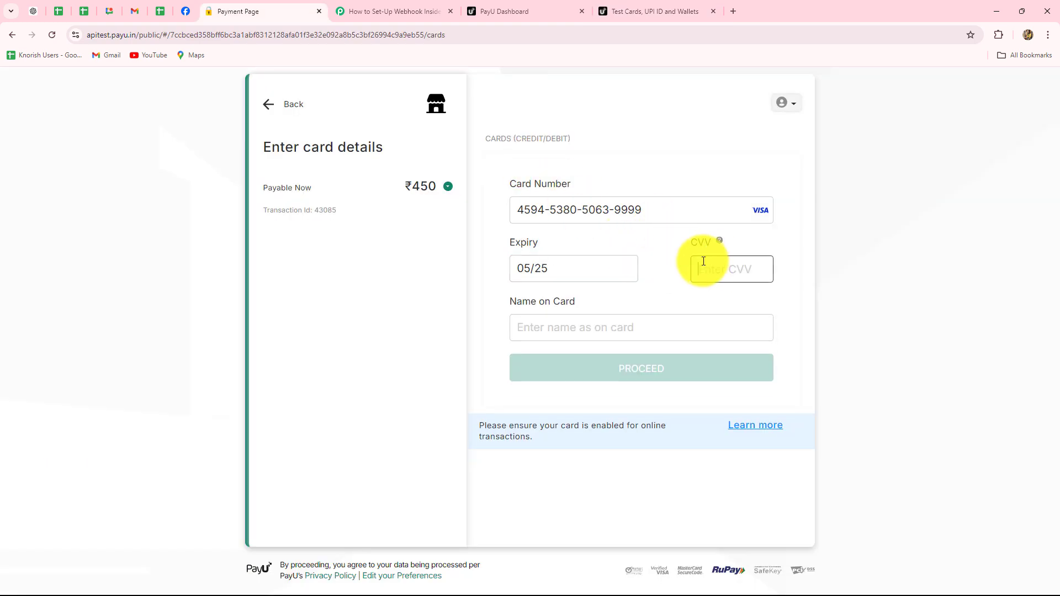
pyautogui.write('123')
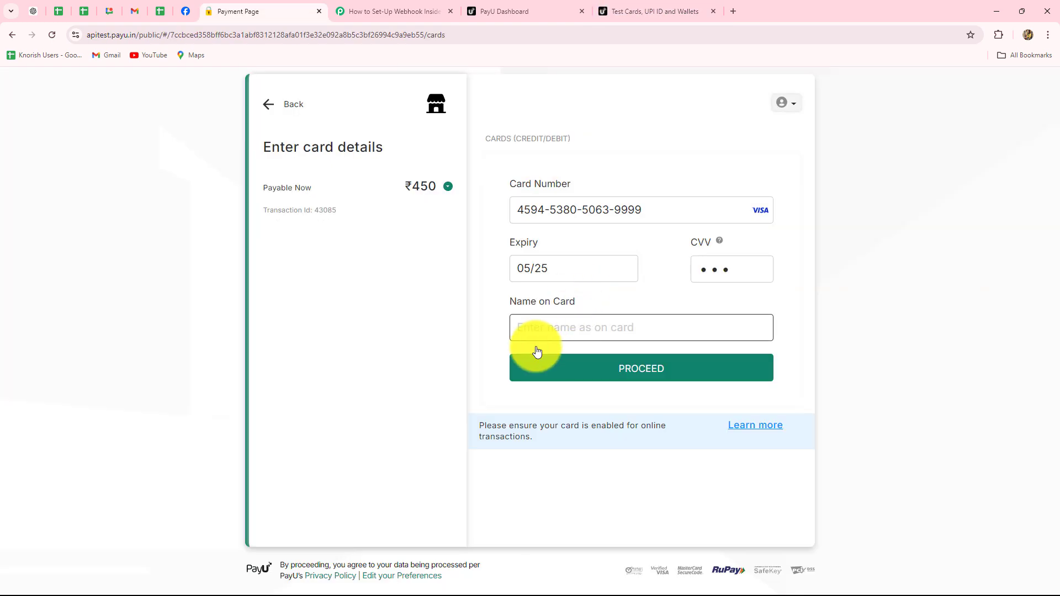
# Fill in the cardholder's name on the payment form and proceed with the card payment.
pyautogui.click(535, 326)
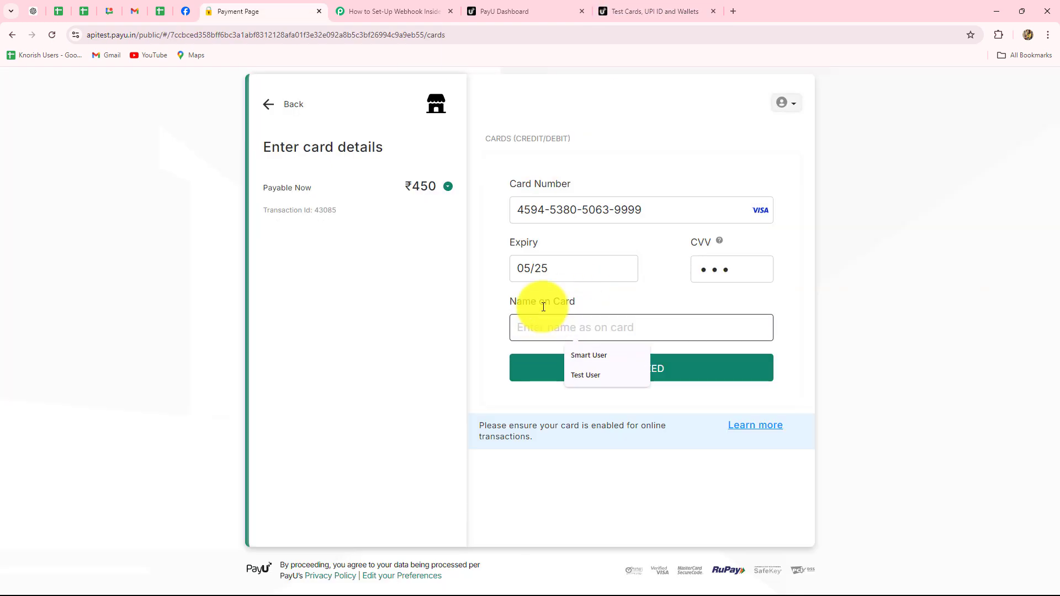
pyautogui.write('D')
pyautogui.press('capslock')
pyautogui.write('emo User')
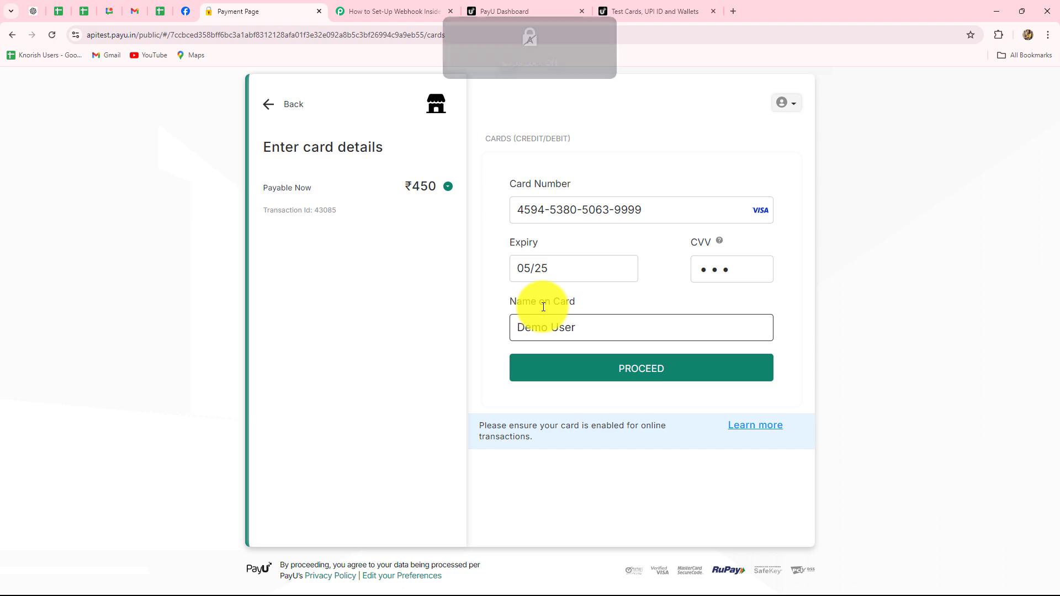
pyautogui.click(586, 367)
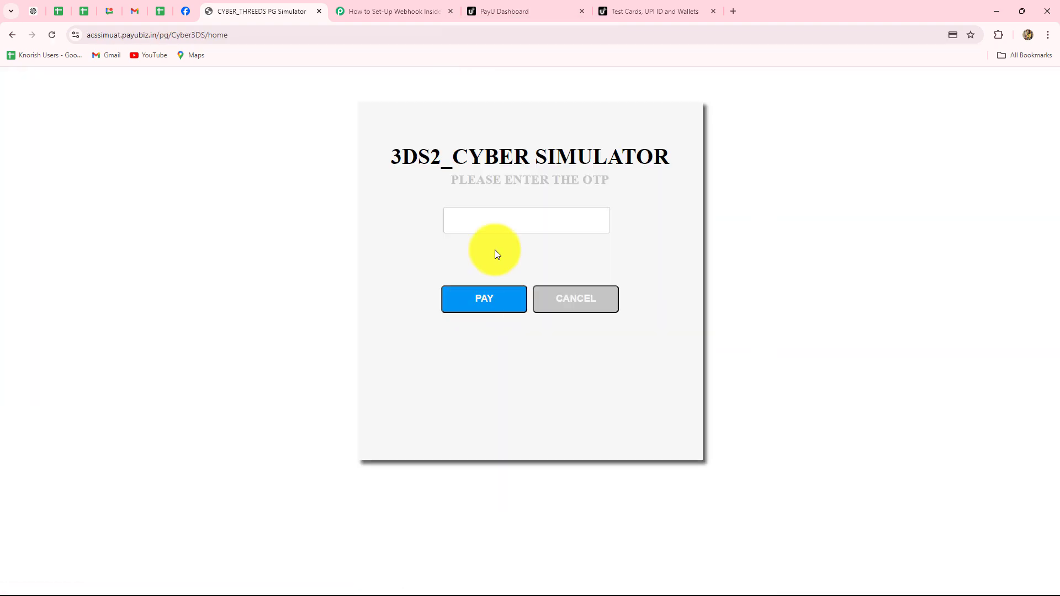
# Copy the VISA debit card's test OTP from the PayU docs into the 3DS simulator and submit the payment.
pyautogui.click(613, 12)
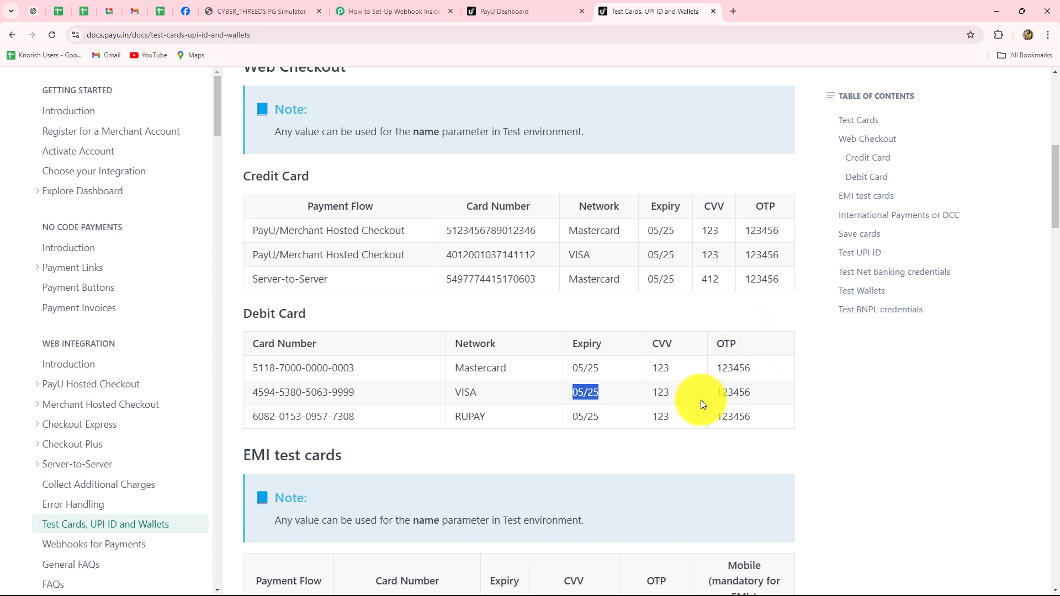
pyautogui.moveTo(716, 393); pyautogui.dragTo(752, 396)
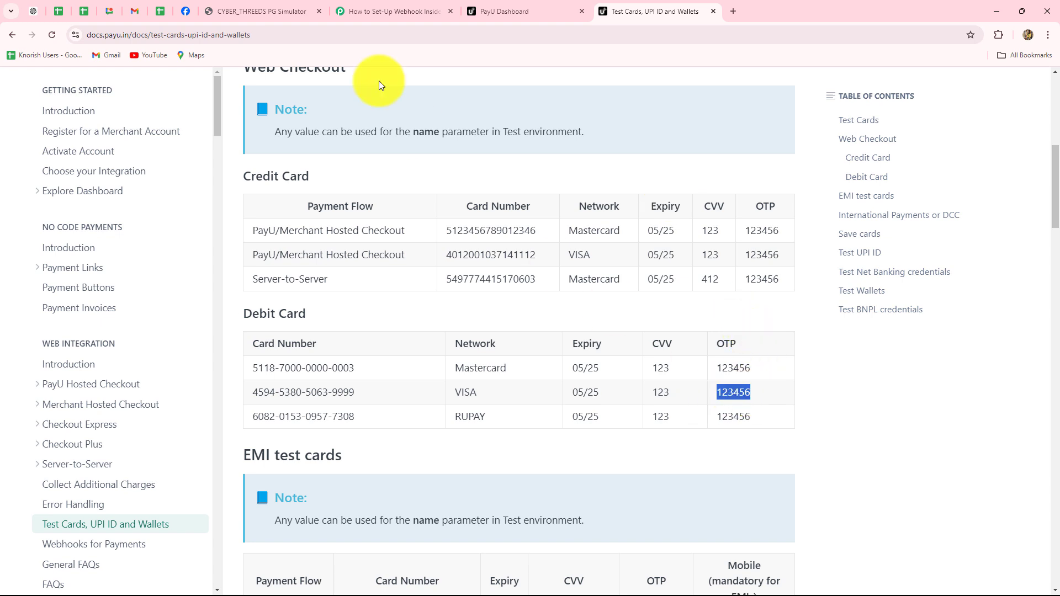
pyautogui.click(250, 12)
pyautogui.click(526, 221)
pyautogui.hotkey('ctrl', 'v')
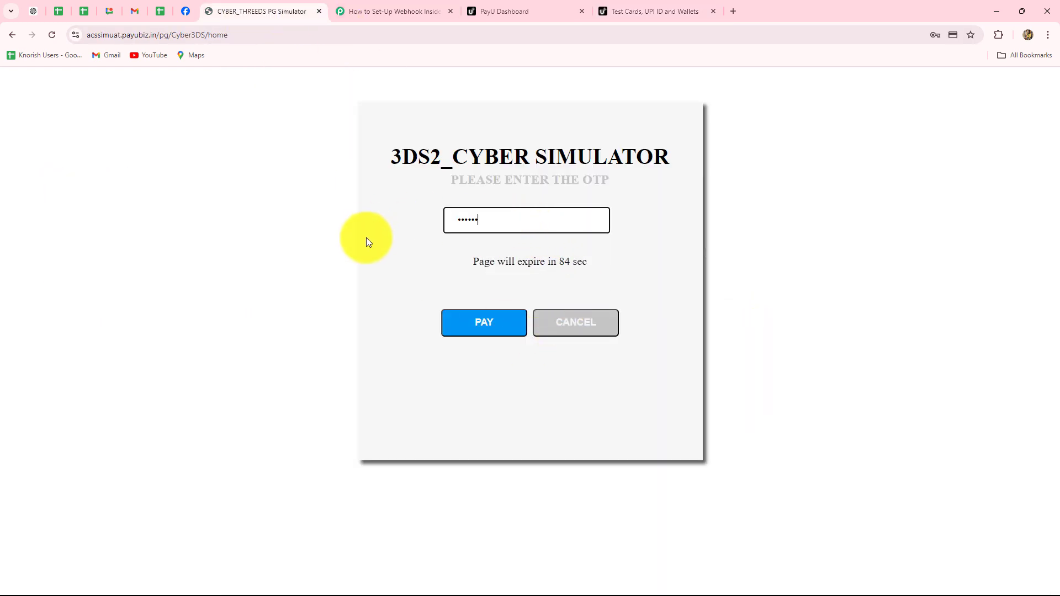
pyautogui.click(474, 326)
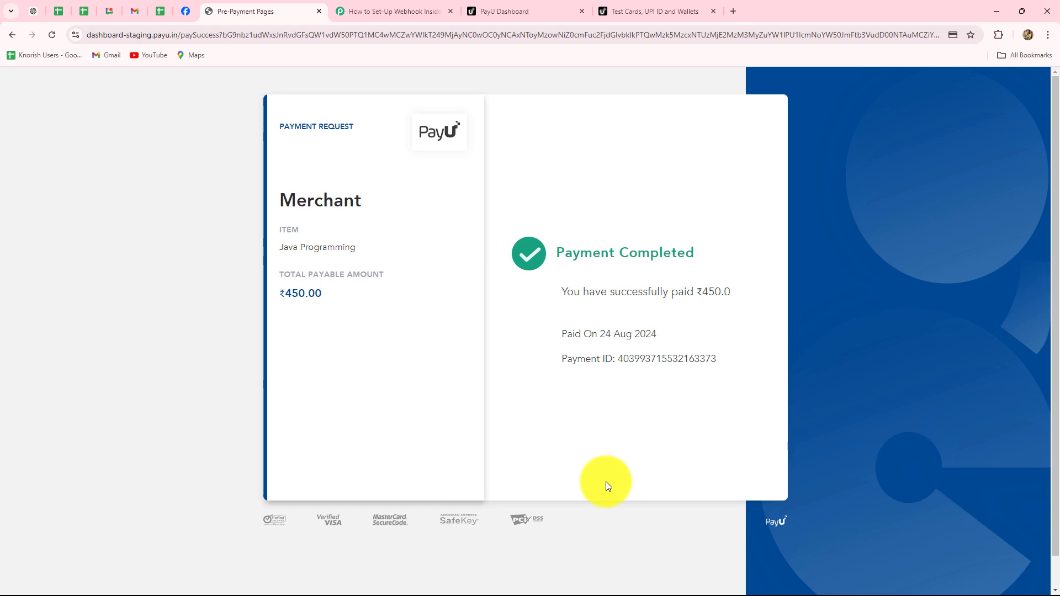
# Switch to Pabbly Connect and examine the received response's Unmappedstatus, Txnid, Surl and Status values.
pyautogui.click(419, 16)
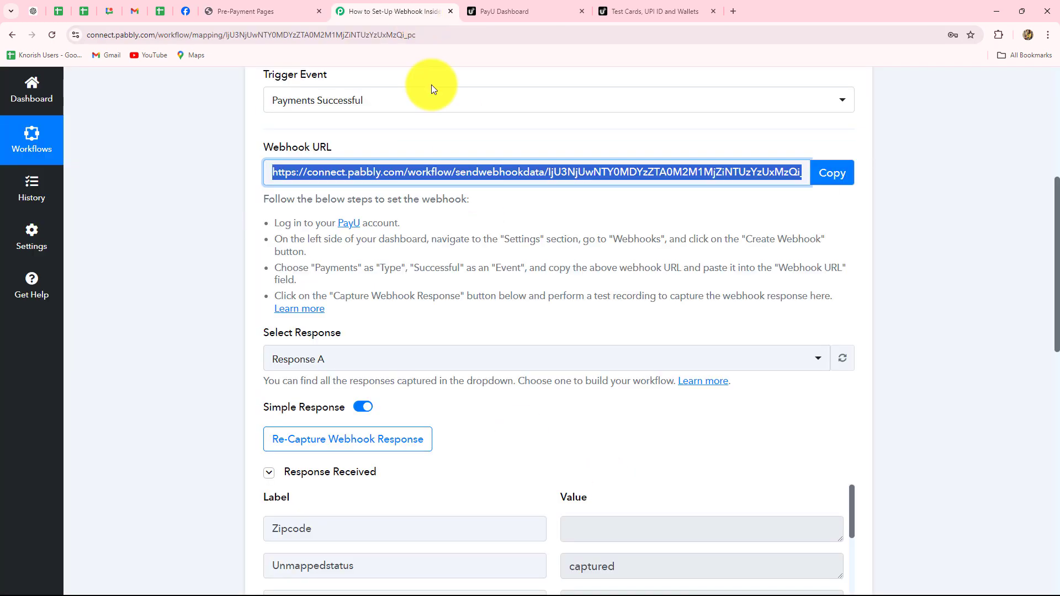
pyautogui.scroll(-5, 449, 386)
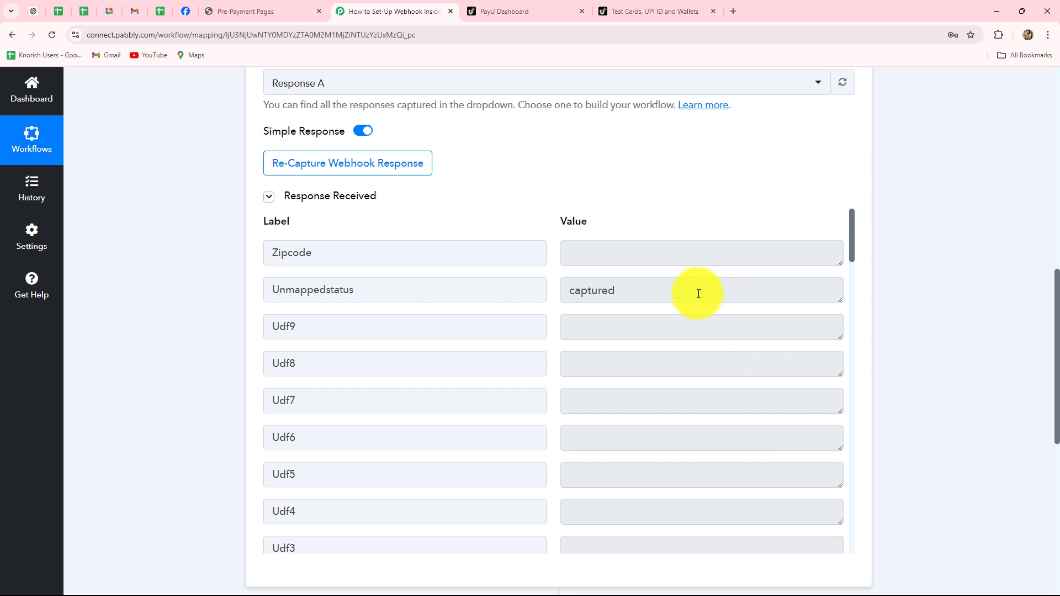
pyautogui.click(674, 293)
pyautogui.doubleClick(587, 292)
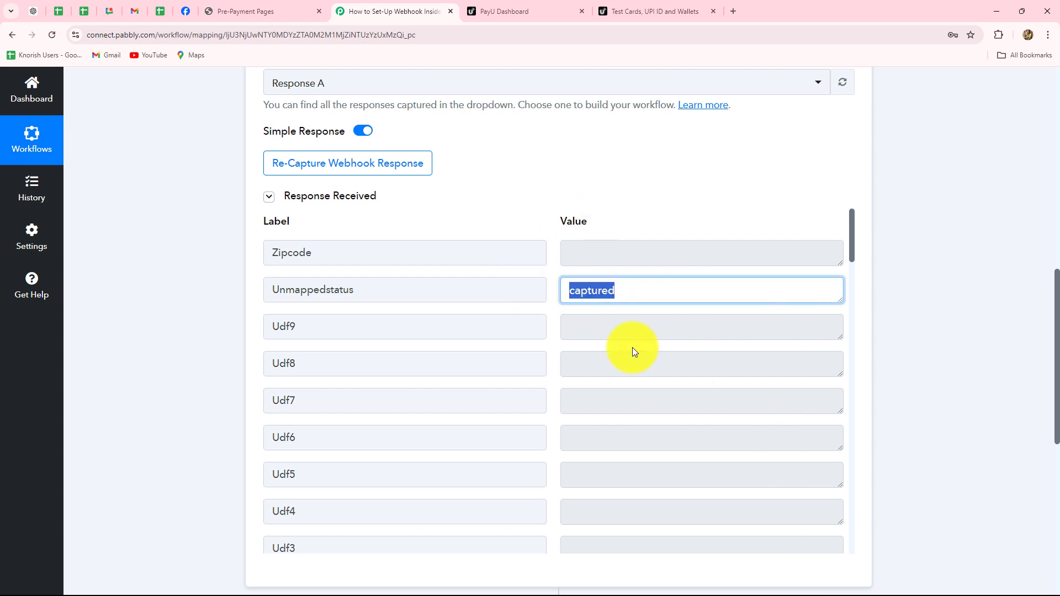
pyautogui.scroll(-1, 636, 425)
pyautogui.scroll(-6, 636, 425)
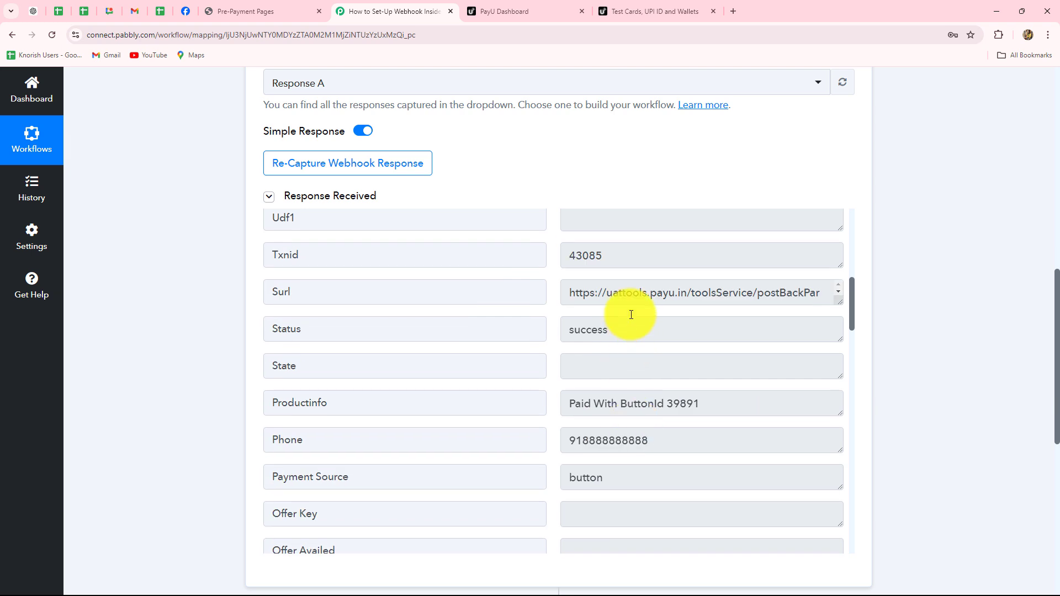
pyautogui.doubleClick(638, 259)
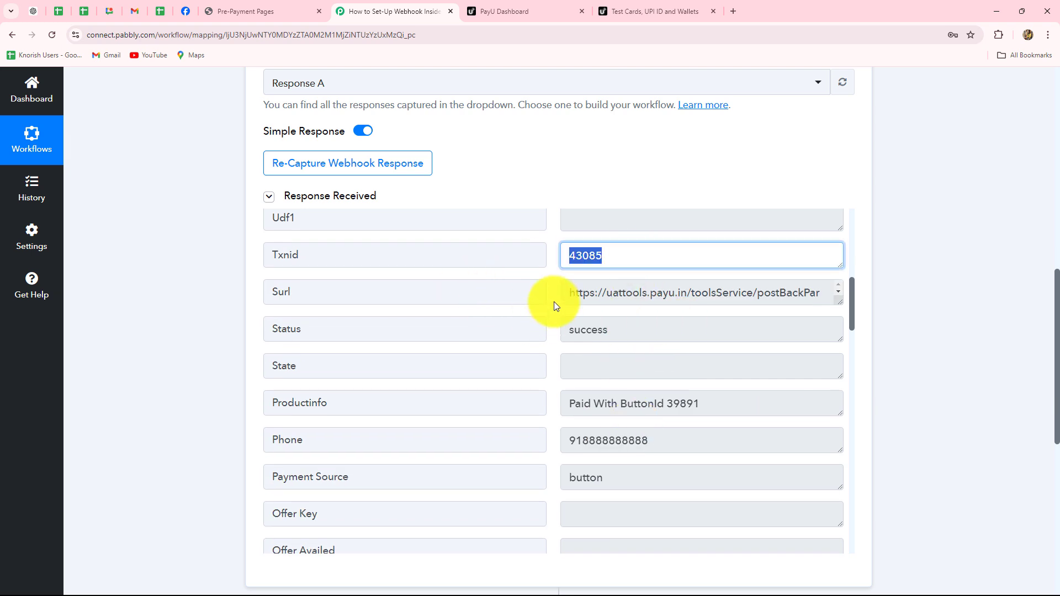
pyautogui.moveTo(568, 293); pyautogui.dragTo(817, 294)
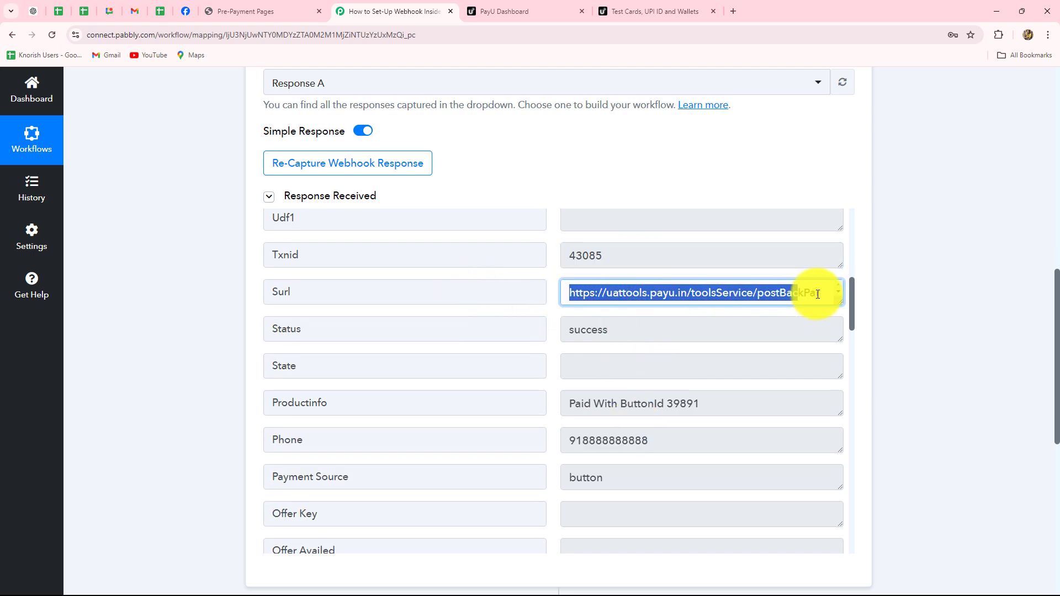
pyautogui.doubleClick(651, 332)
# Examine the payment details further down the received response, including Net Amount Debit and the Field9 transaction message.
pyautogui.scroll(-1, 659, 433)
pyautogui.scroll(-1, 659, 433)
pyautogui.scroll(-1, 674, 276)
pyautogui.moveTo(567, 295); pyautogui.dragTo(535, 277)
pyautogui.scroll(-2, 627, 352)
pyautogui.moveTo(625, 315); pyautogui.dragTo(443, 466)
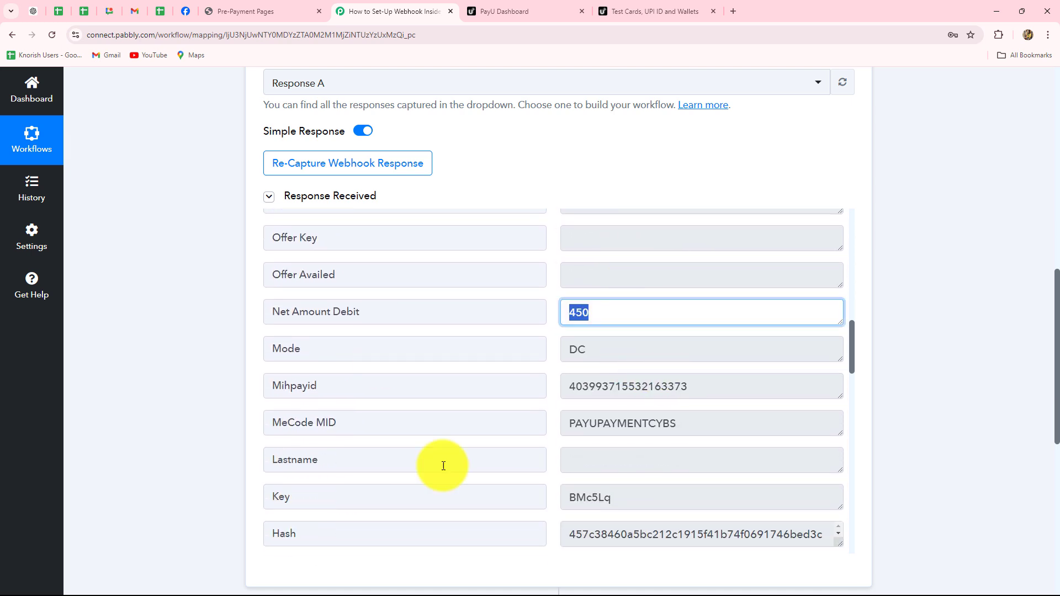
pyautogui.scroll(-4, 656, 401)
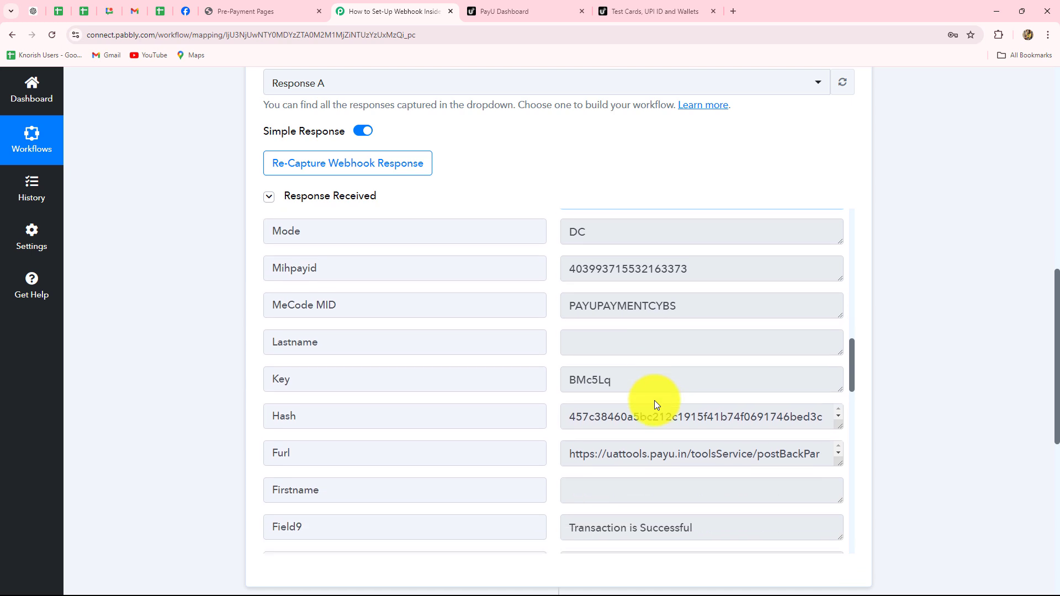
pyautogui.scroll(-2, 641, 443)
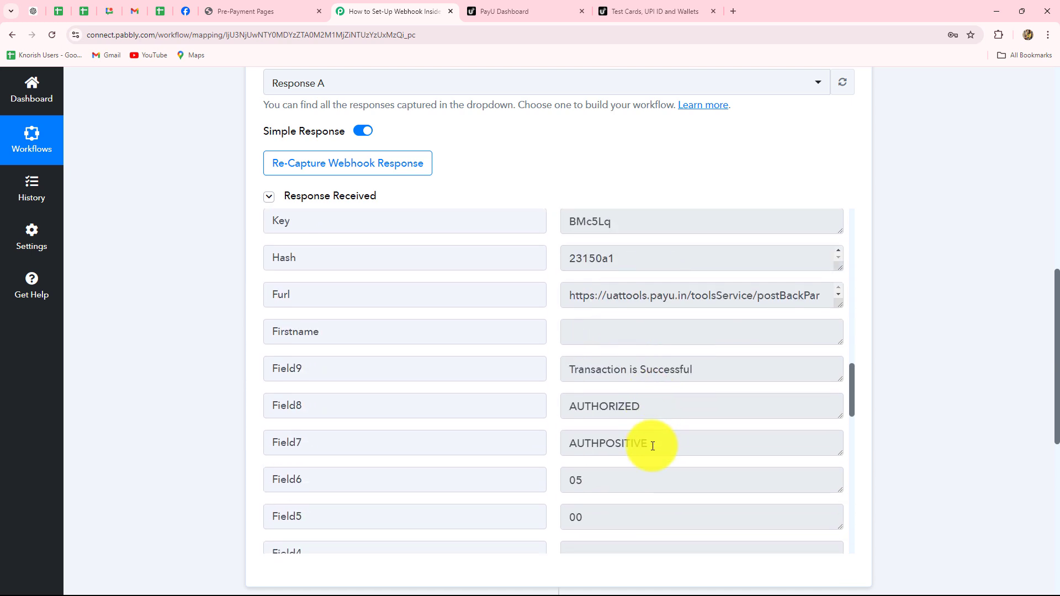
pyautogui.click(675, 366)
pyautogui.hotkey('ctrl', 'a')
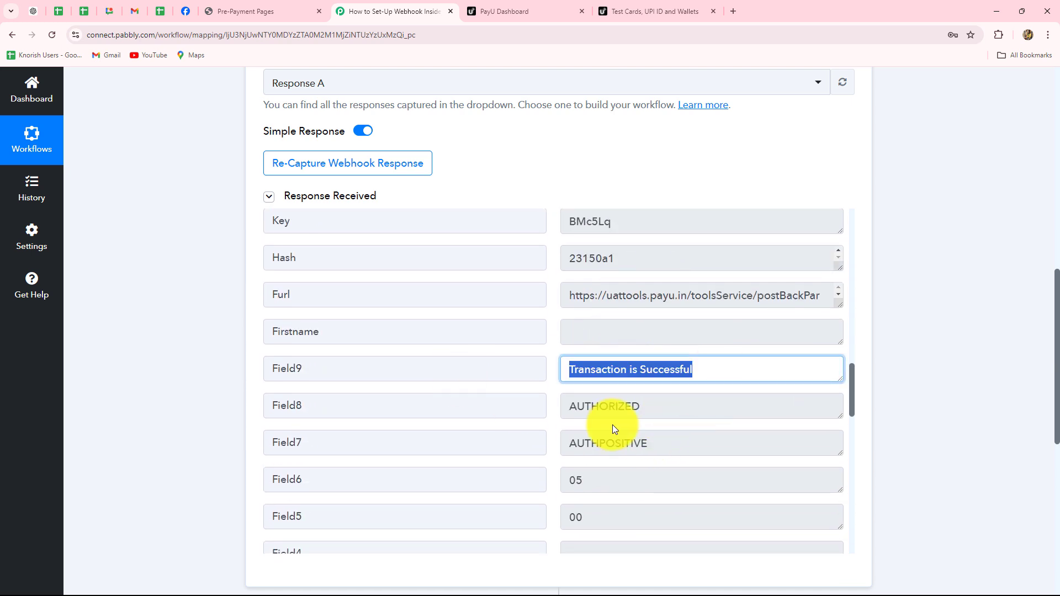
# Review the rest of the received response, from the customer's Email value down to PG TYPE.
pyautogui.scroll(-8, 612, 425)
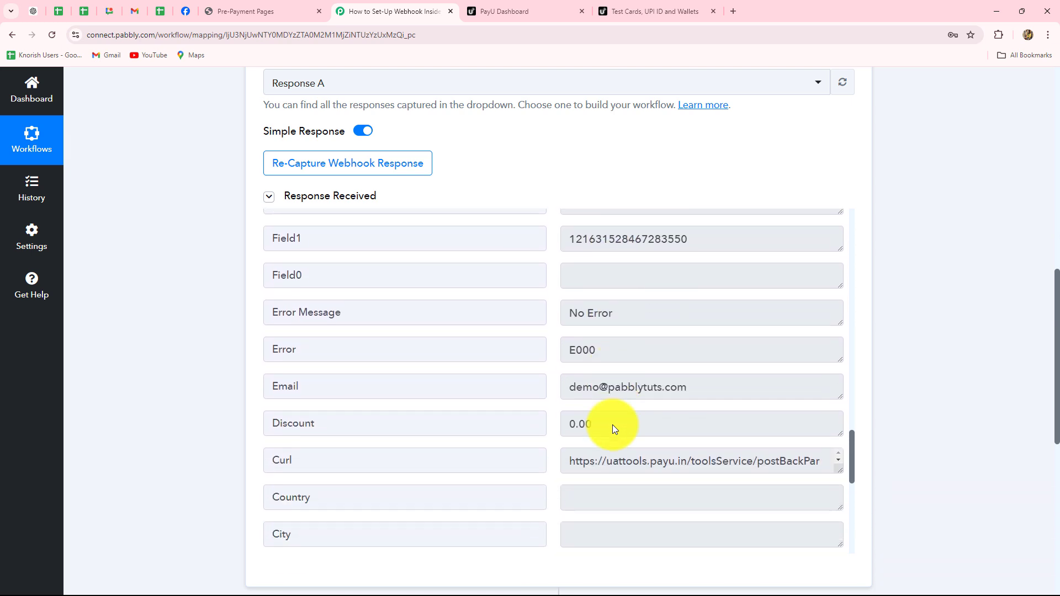
pyautogui.moveTo(684, 372); pyautogui.dragTo(551, 371)
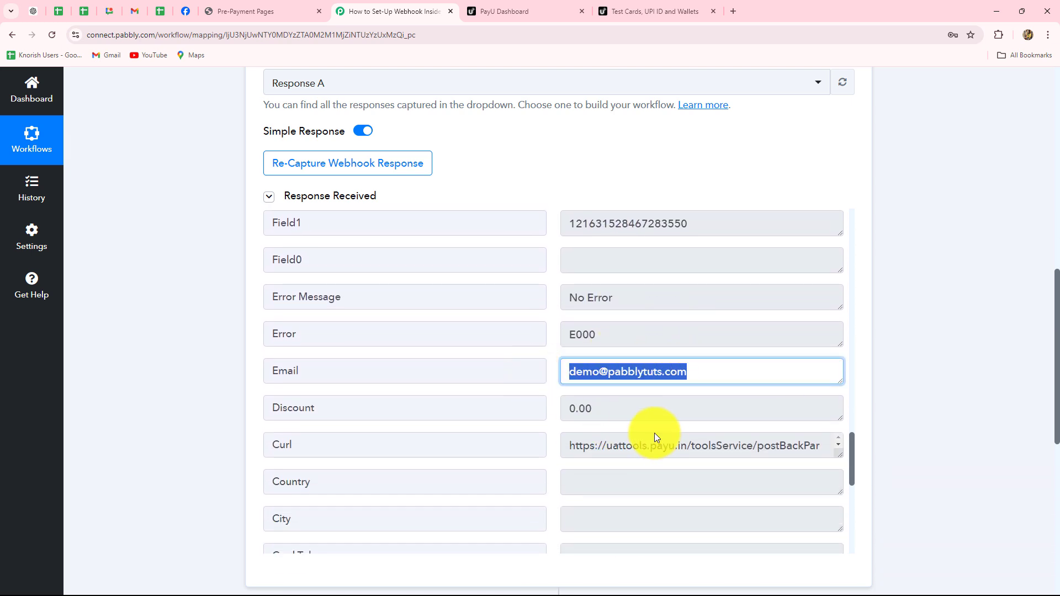
pyautogui.scroll(-1, 661, 438)
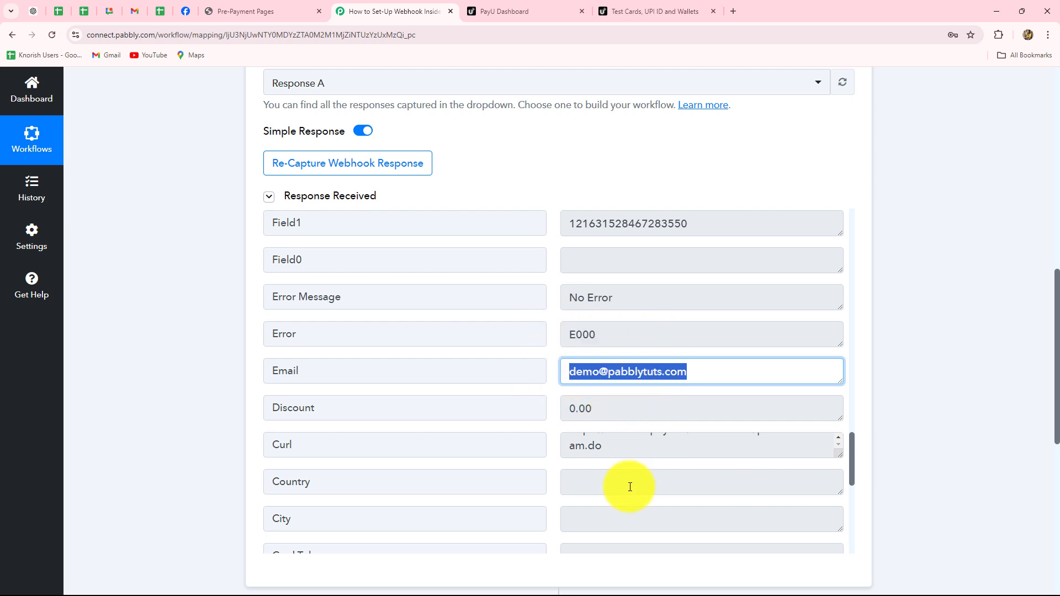
pyautogui.scroll(-4, 627, 469)
pyautogui.scroll(-4, 628, 453)
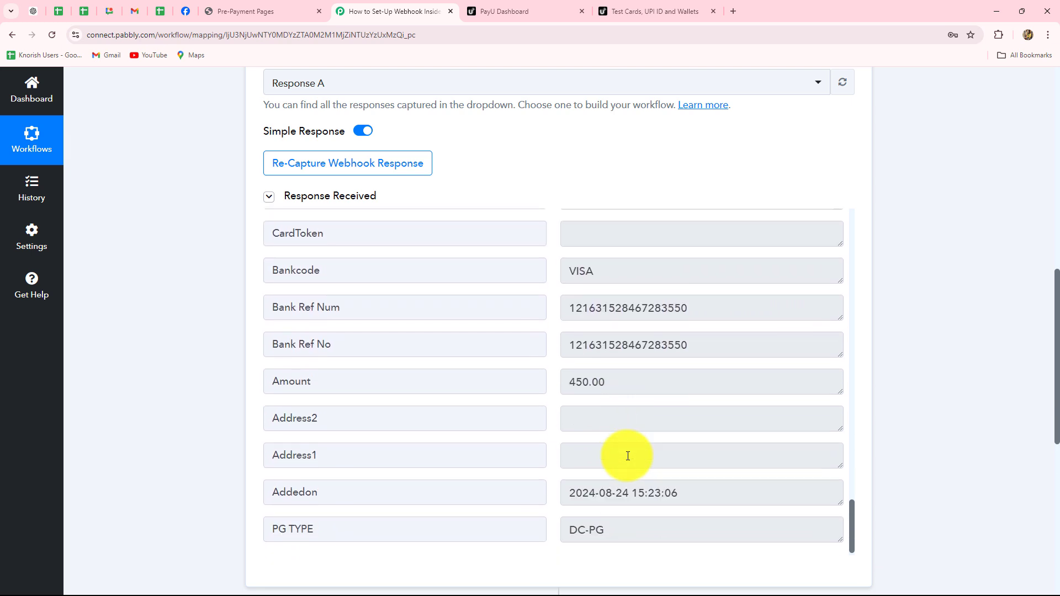
pyautogui.scroll(-3, 726, 414)
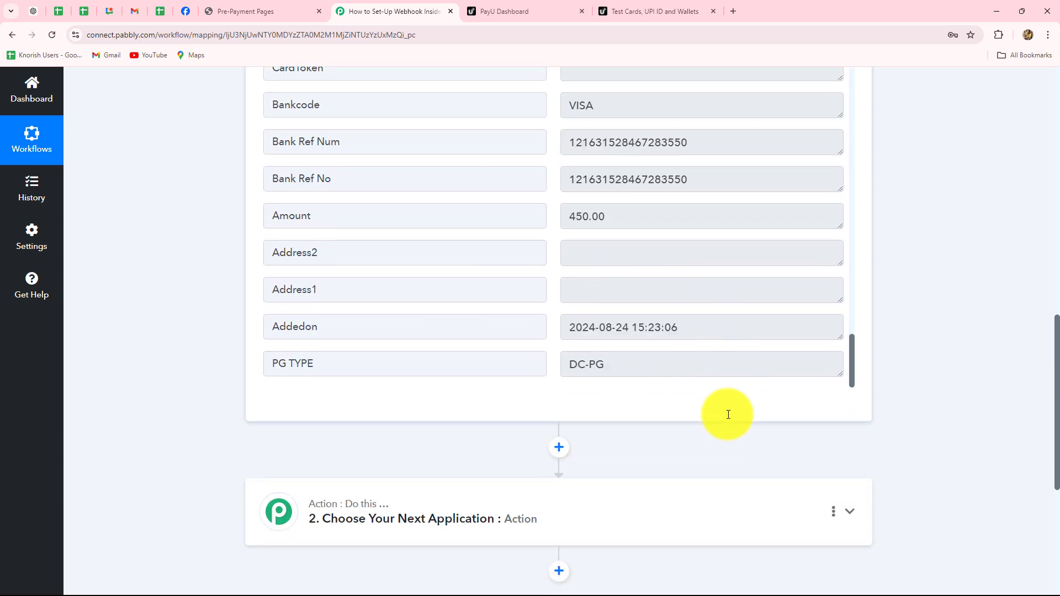
# Return to the PayU Payments Successful trigger's header and collapse the trigger step.
pyautogui.scroll(10, 748, 329)
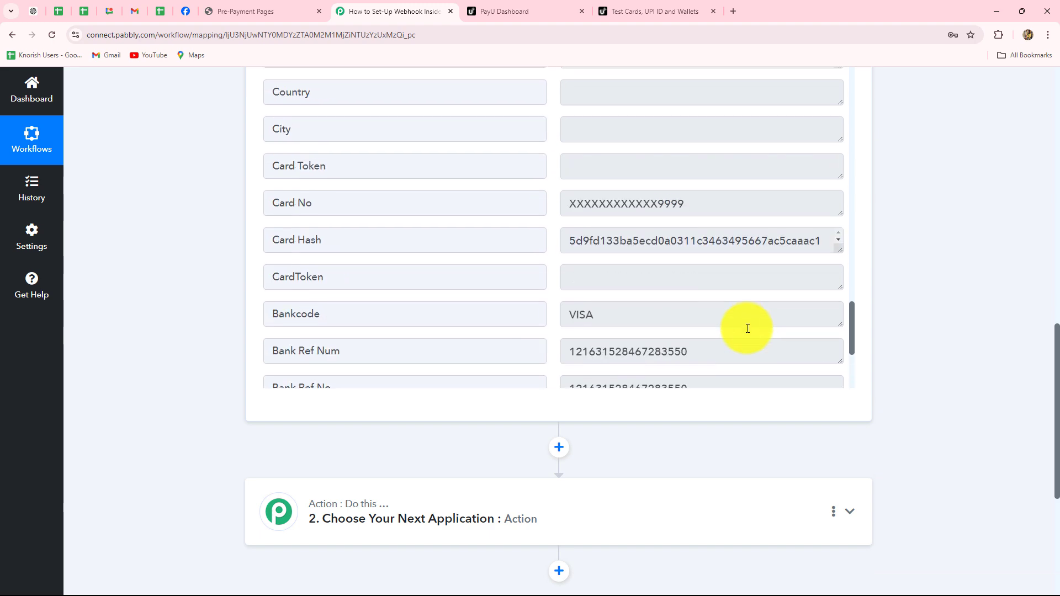
pyautogui.scroll(4, 747, 329)
pyautogui.scroll(15, 1041, 289)
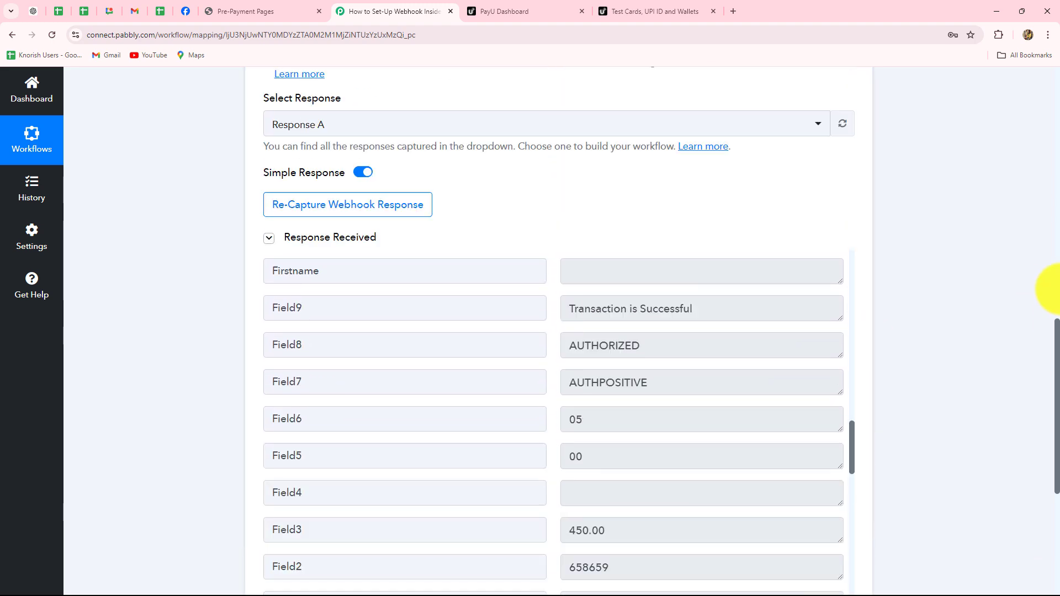
pyautogui.click(851, 239)
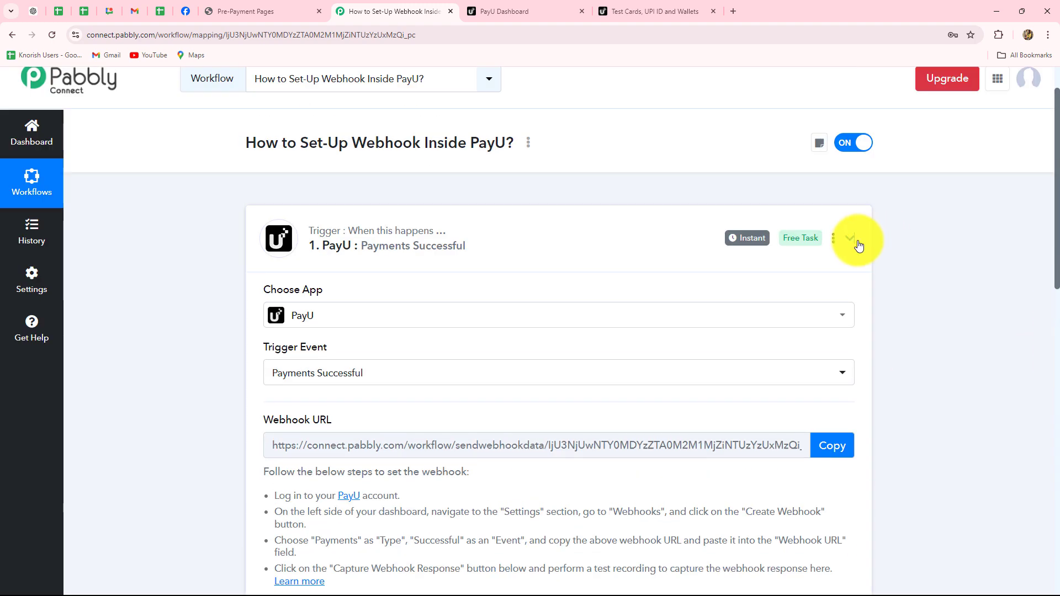